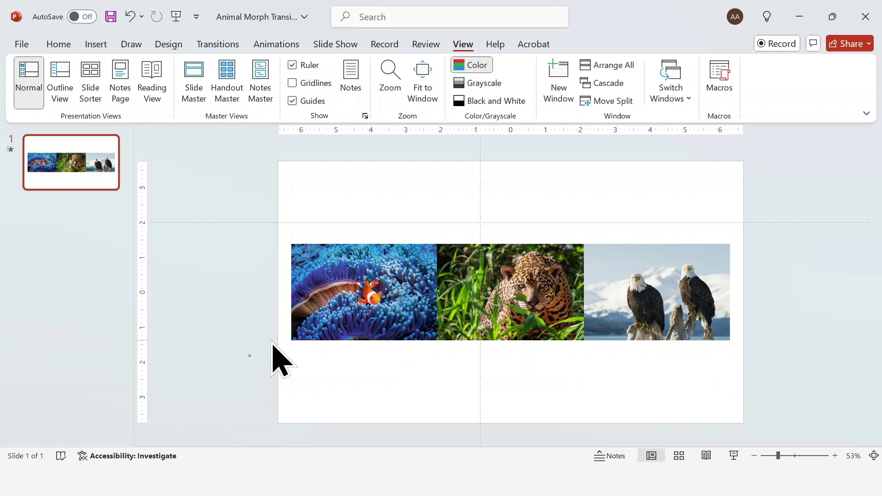
Step: Group the three animal photos, enlarge the strip to slide height, and move it past the slide's right edge
drag(251, 356, 798, 218)
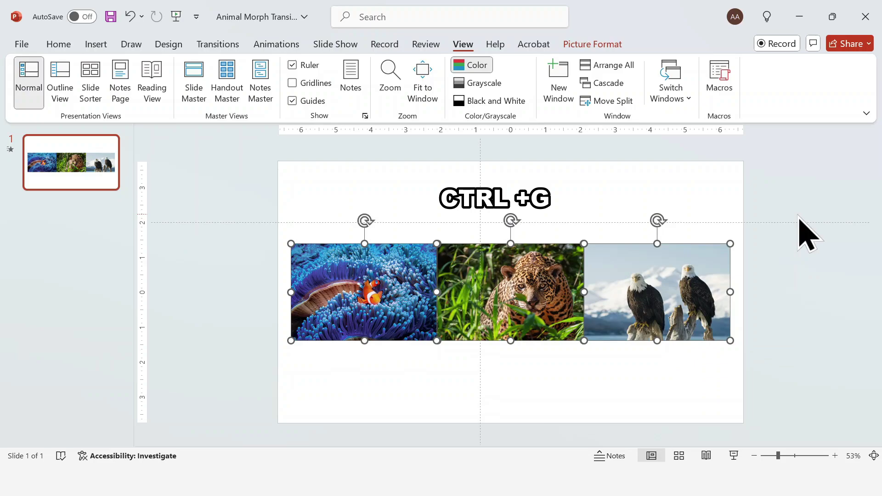
key(ctrl+g)
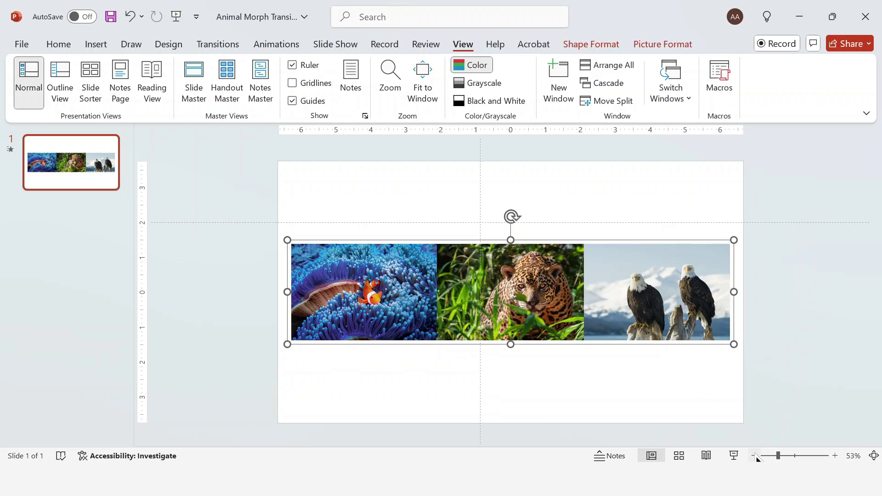
click(754, 456)
click(754, 455)
click(754, 456)
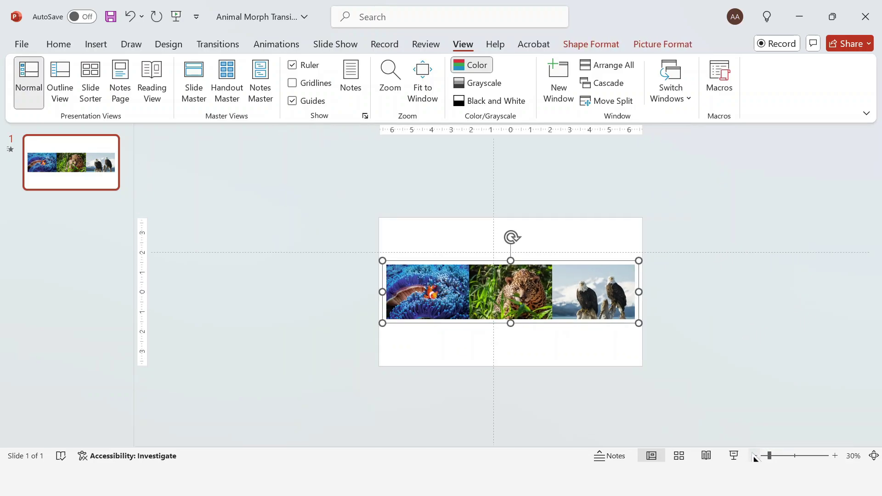
drag(613, 316, 749, 364)
drag(299, 339, 554, 325)
Step: Draw a rectangle along the slide's top edge, fill it cyan, and remove its outline
click(240, 246)
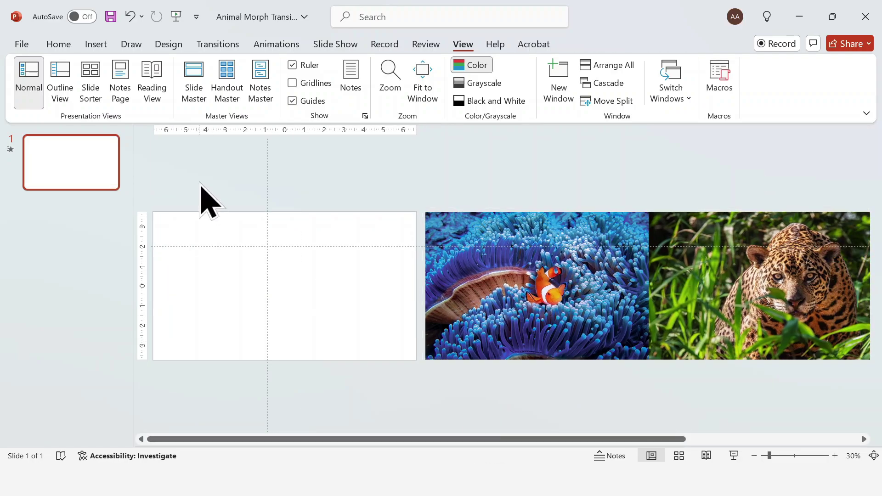
click(95, 46)
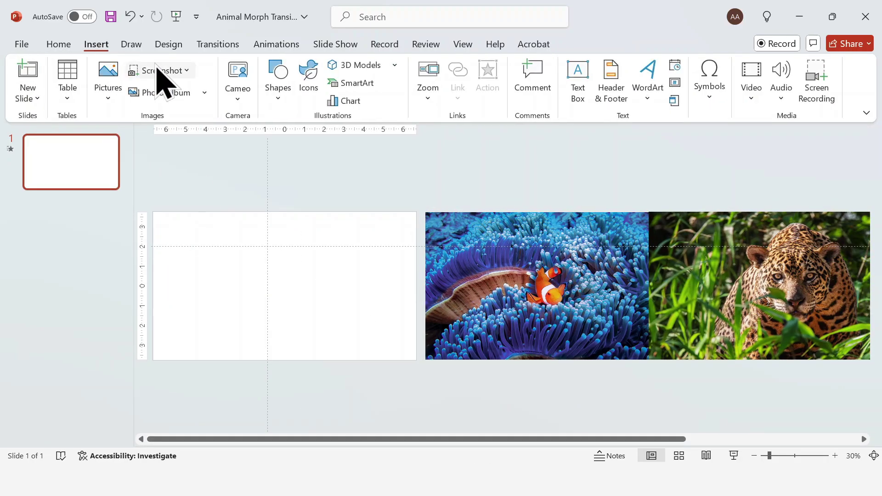
click(275, 94)
click(321, 137)
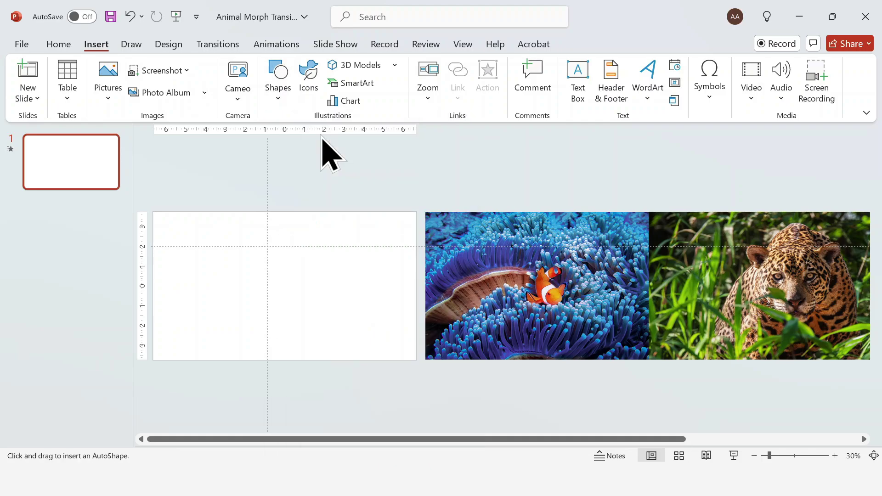
drag(417, 211, 266, 247)
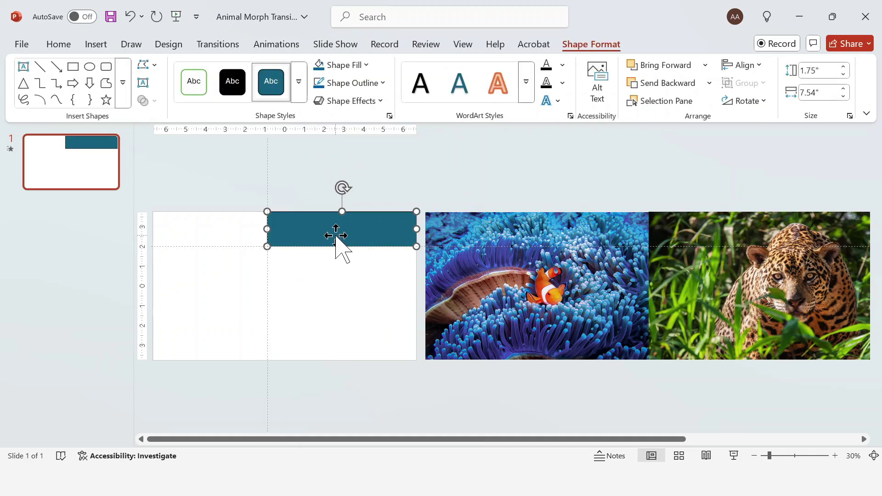
click(354, 67)
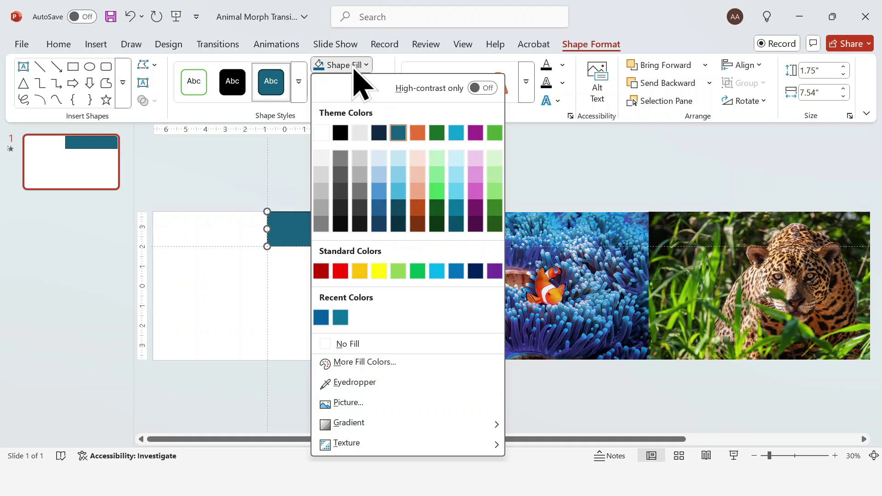
click(456, 133)
click(382, 85)
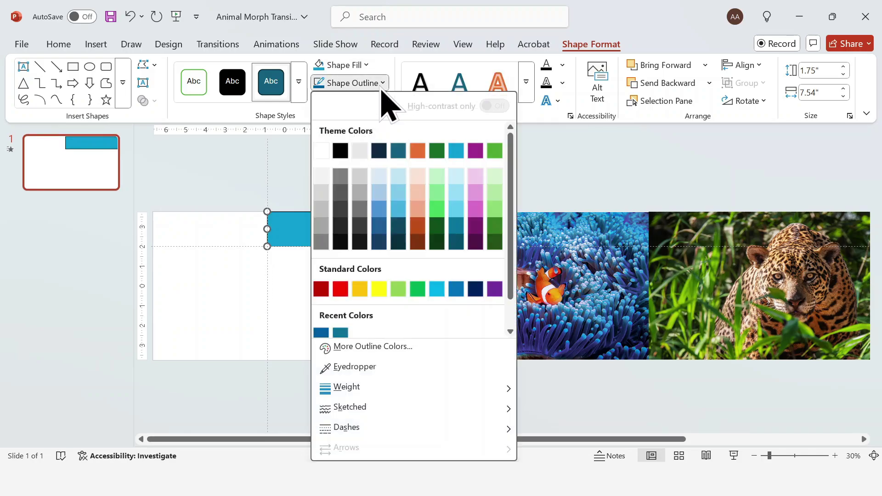
scroll(381, 331, down, 1)
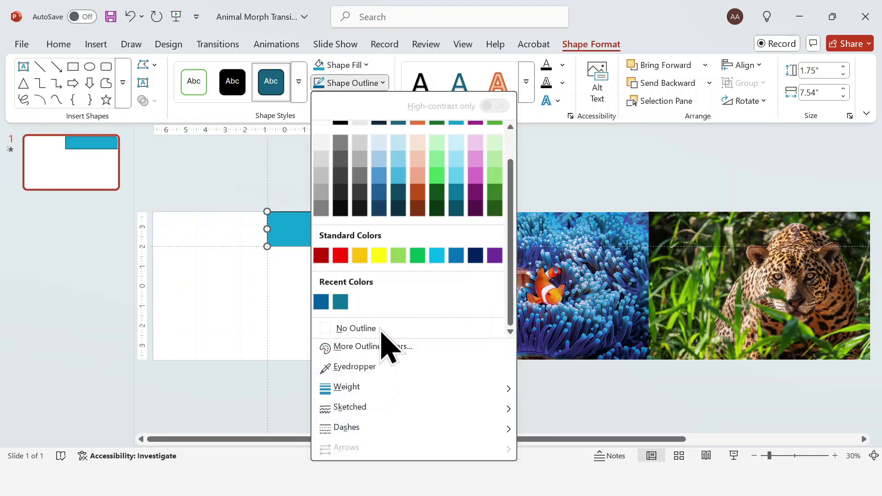
click(381, 329)
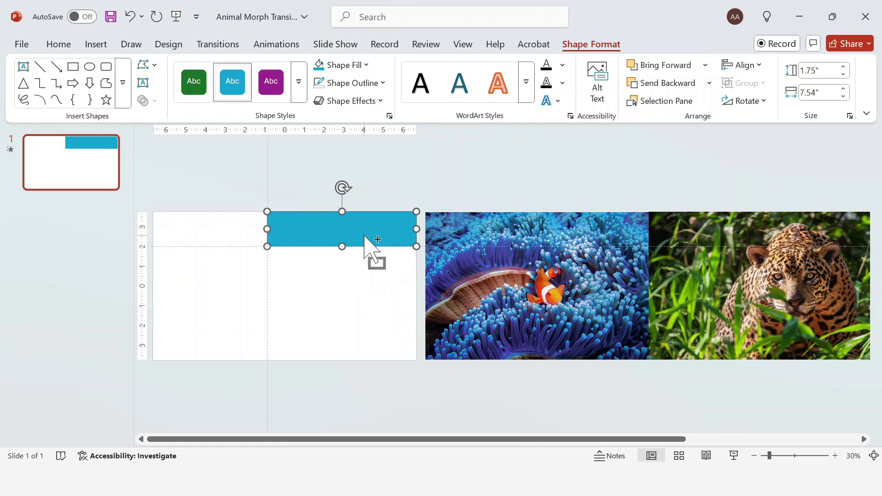
Step: Duplicate the cyan bar twice to the left and recolour the copies green and purple
key(ctrl+d)
drag(364, 240, 216, 230)
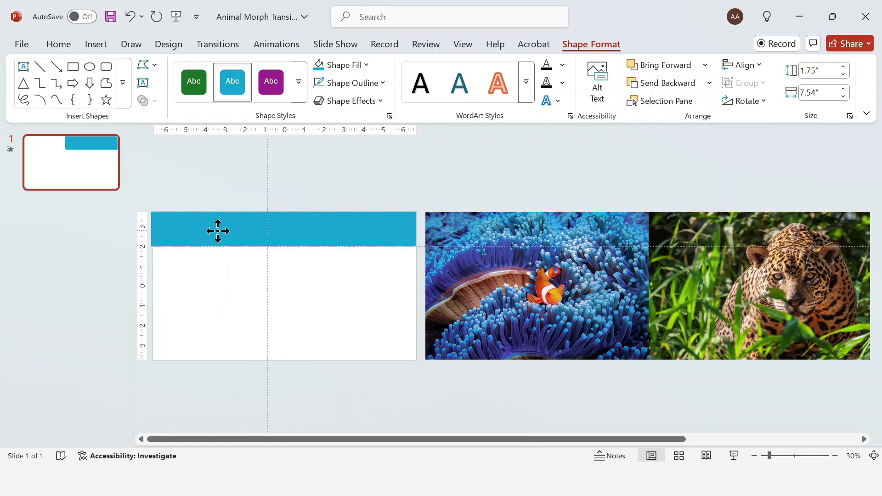
key(ctrl+d)
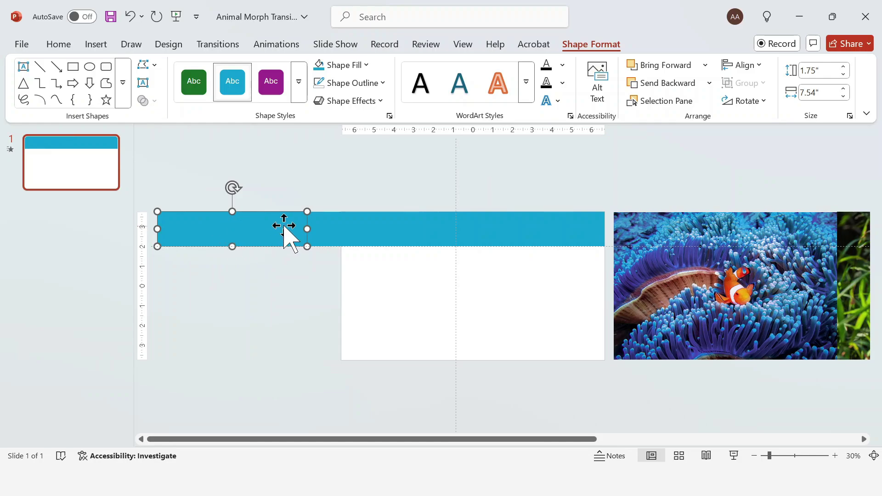
click(345, 223)
click(342, 65)
click(492, 133)
click(258, 223)
click(339, 65)
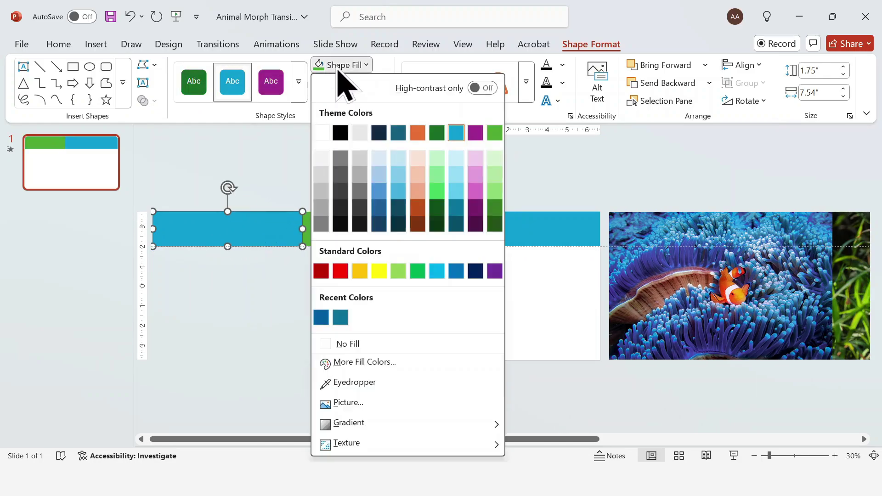
click(475, 133)
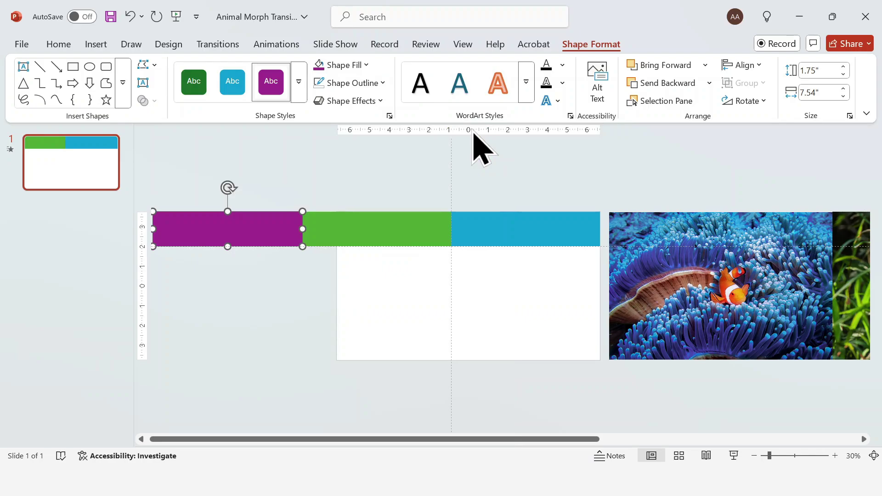
Step: Group the purple, green and cyan bars into one strip
shift+click(423, 224)
shift+click(494, 238)
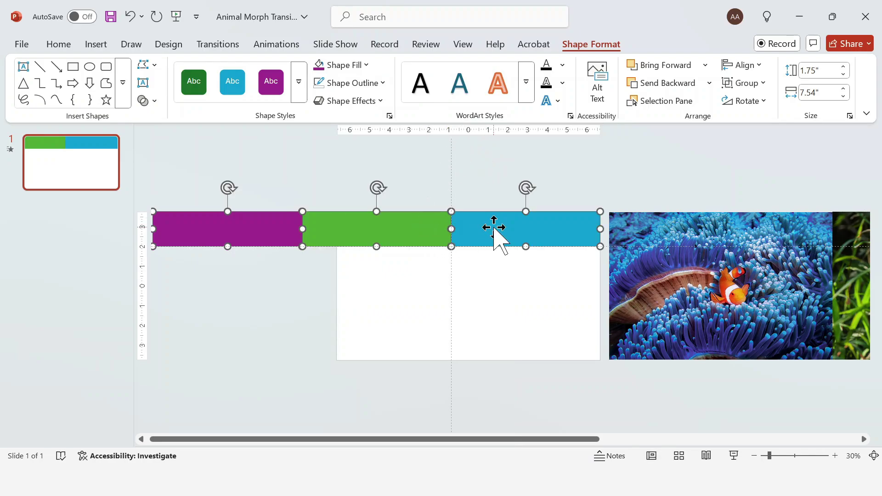
key(ctrl+g)
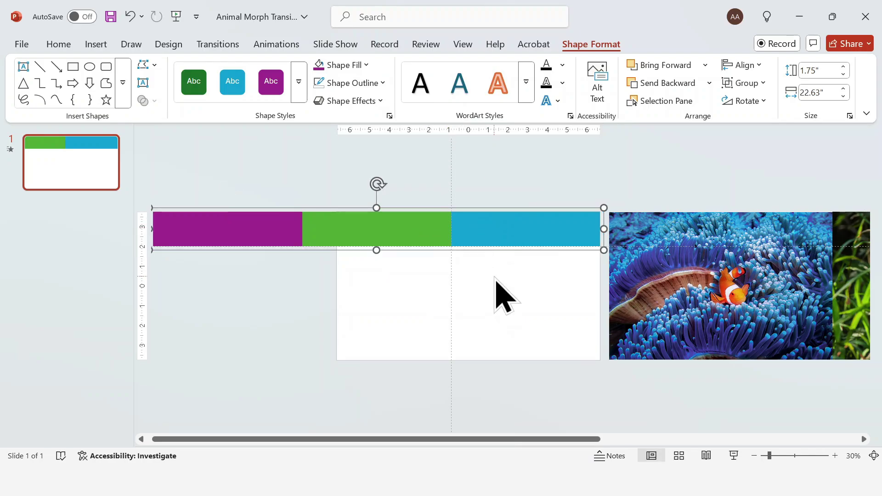
click(495, 279)
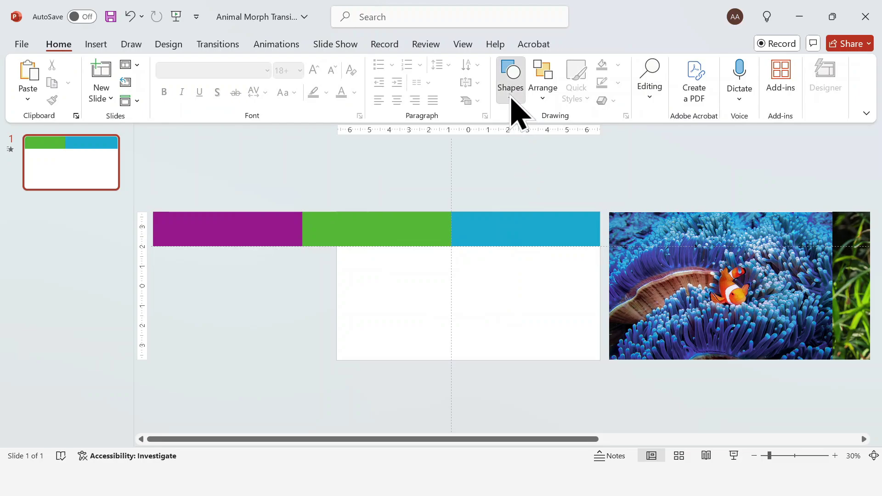
Step: Draw a full-height 7.48 × 5.79-inch rectangle over the slide's left part and fill it dark navy
click(510, 94)
click(550, 133)
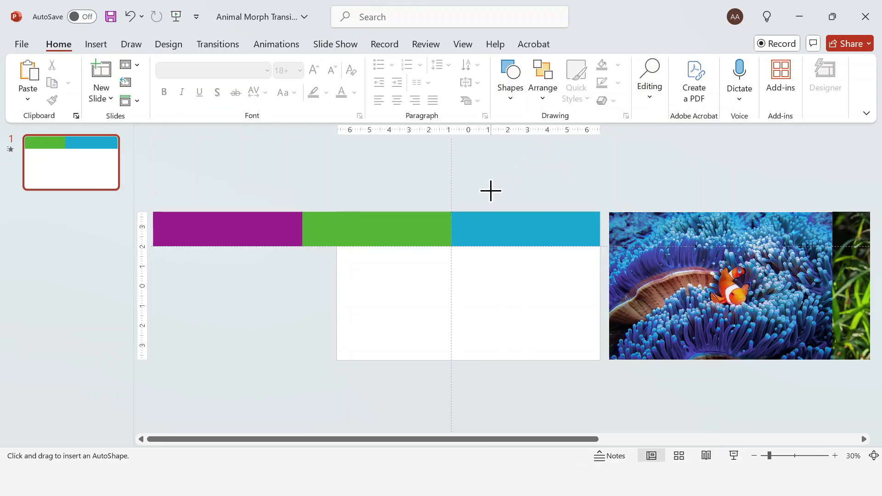
drag(447, 218, 335, 359)
click(339, 69)
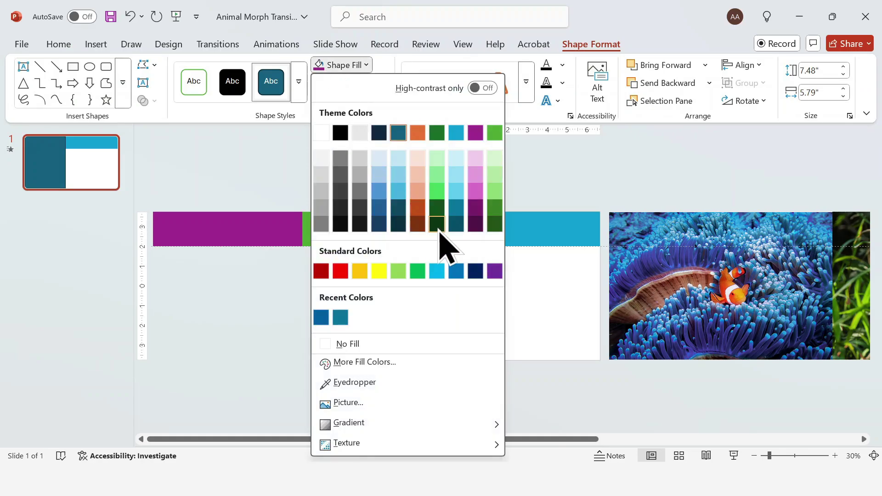
click(474, 271)
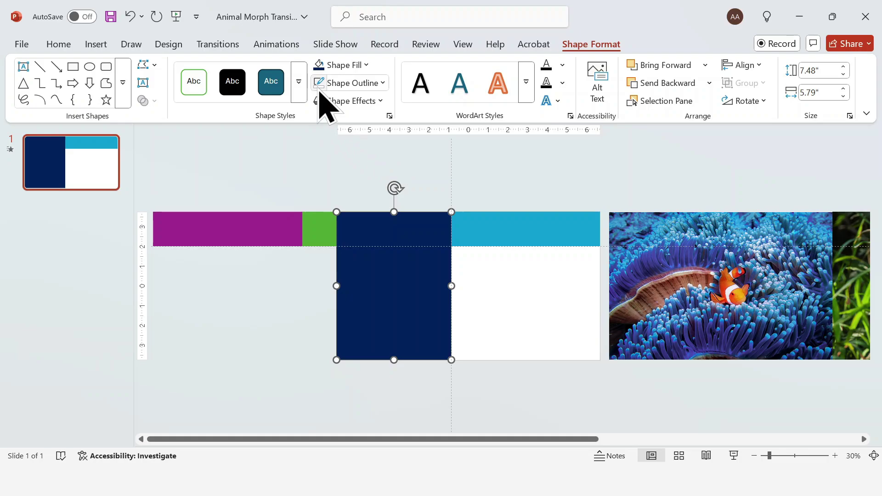
click(462, 195)
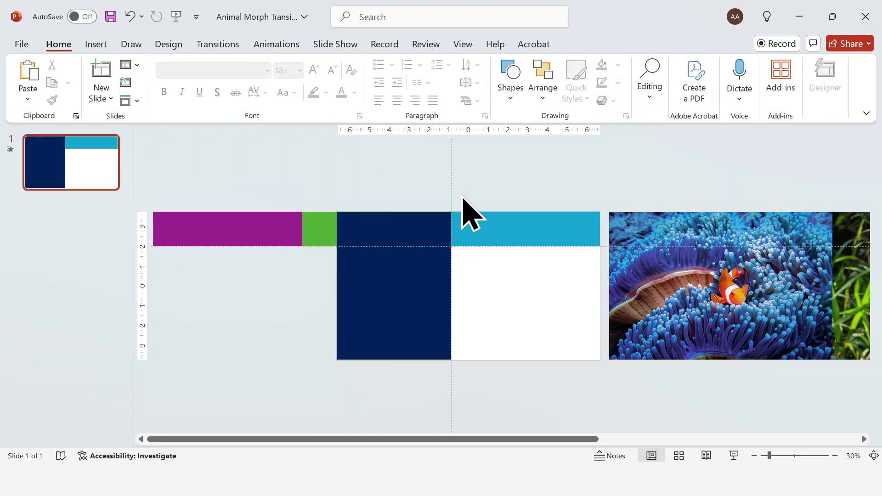
click(433, 254)
drag(769, 455, 777, 456)
drag(436, 439, 482, 439)
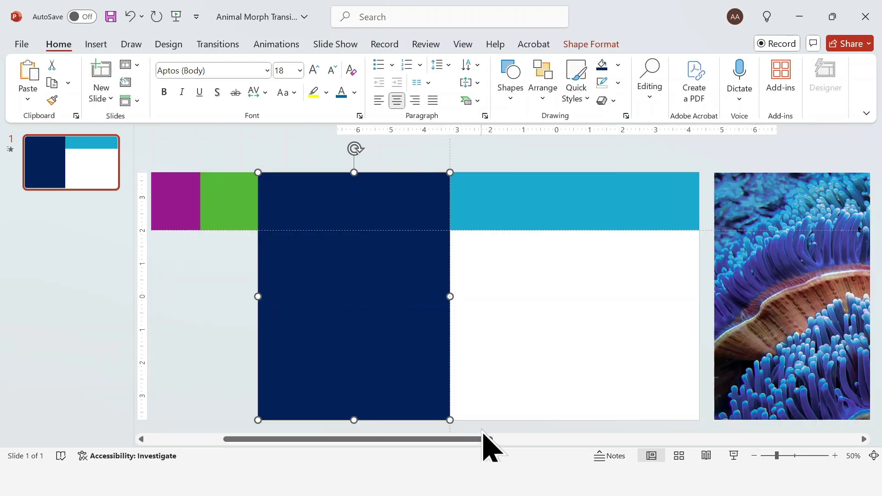
Step: Add a white Century Gothic 'Coral Reefs' title text box at the top of the navy panel
click(467, 266)
click(96, 44)
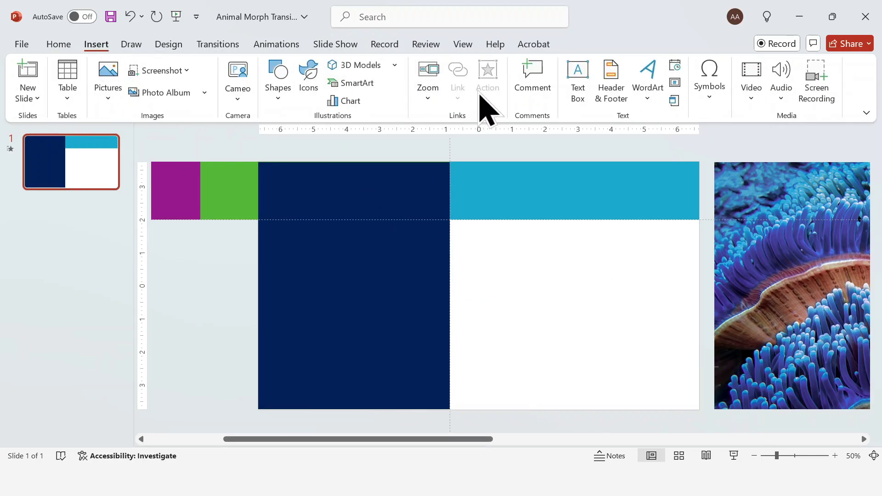
click(578, 83)
drag(278, 185, 435, 218)
click(267, 70)
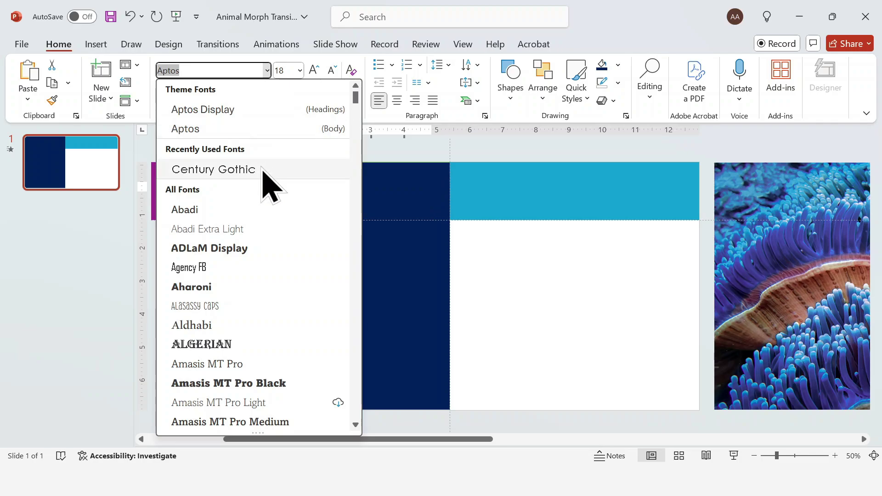
click(262, 171)
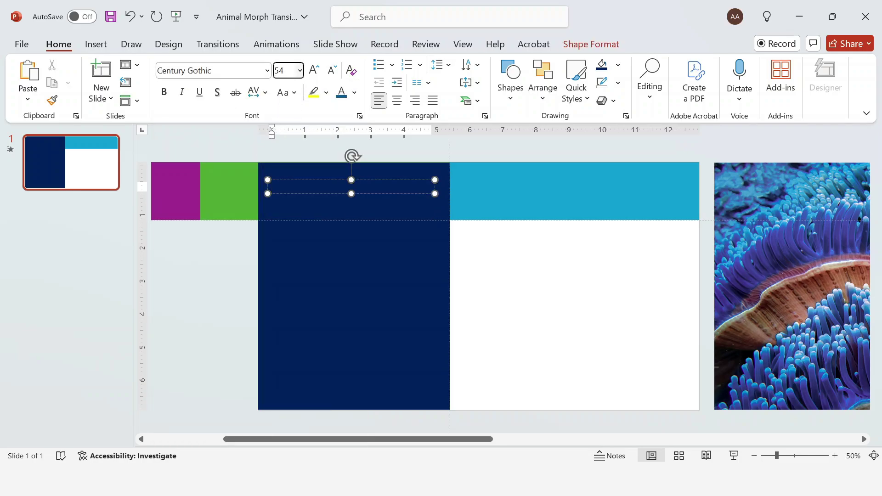
click(354, 94)
click(344, 159)
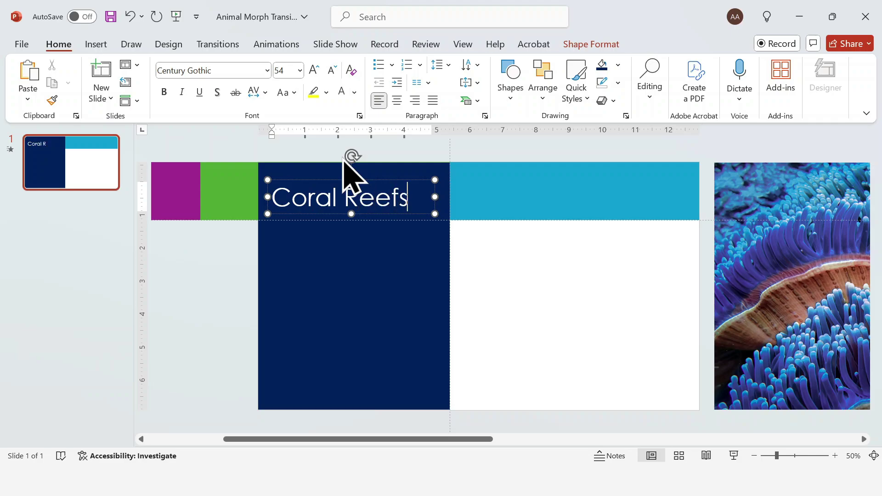
click(345, 161)
key(Up)
key(Up)
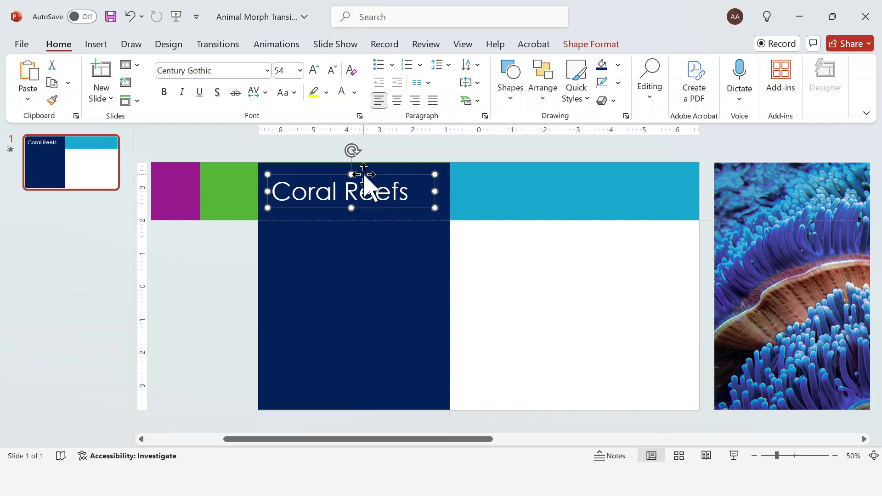
Step: Paste the coral reefs paragraph onto the navy panel below the title
click(96, 45)
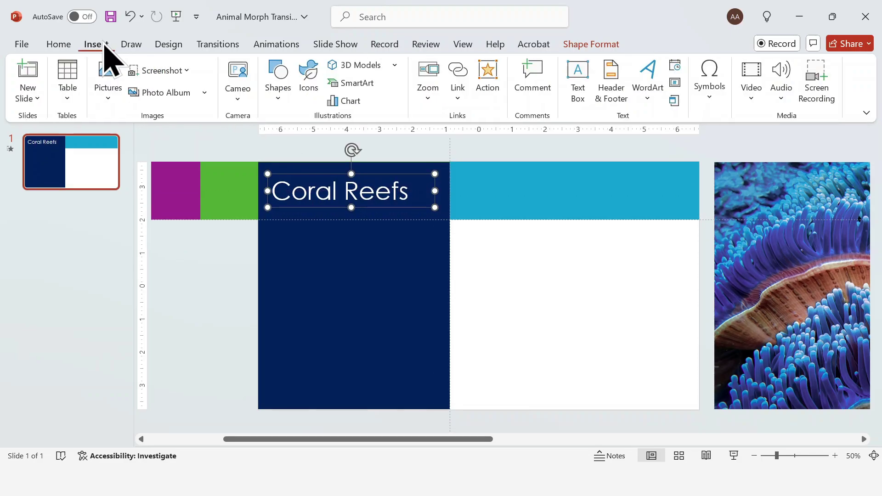
click(578, 80)
drag(270, 235, 435, 378)
click(482, 248)
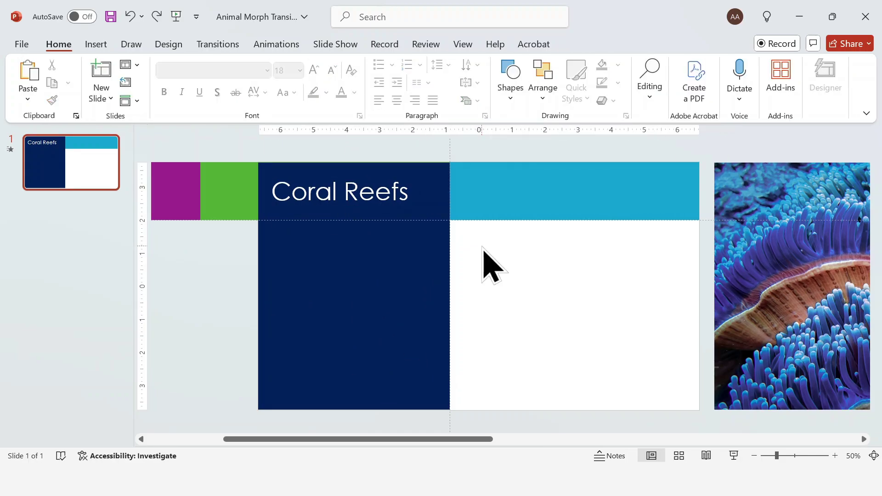
text(Coral reefs, often referred to as the "rainforests of the sea," are among the most diverse and vital ecosystems on our planet. Found in tropical and subtropical oceans, these underwater structures are built by tiny marine animals known as coral polyps.)
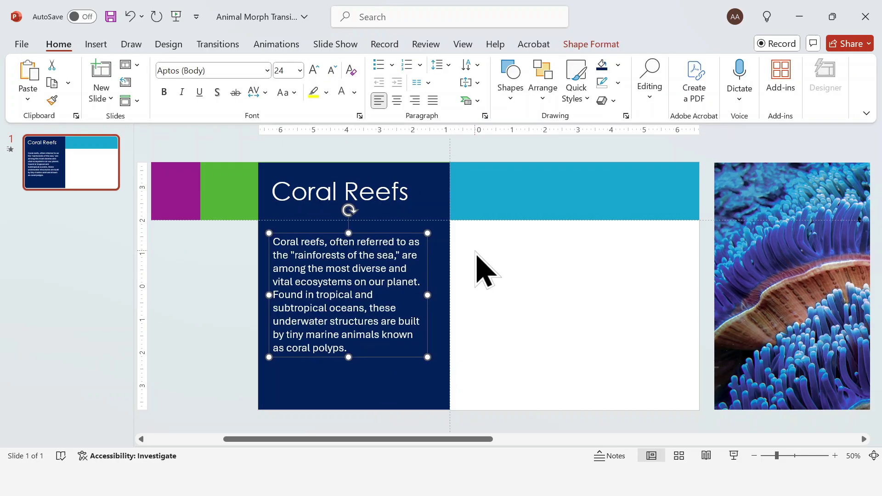
click(482, 269)
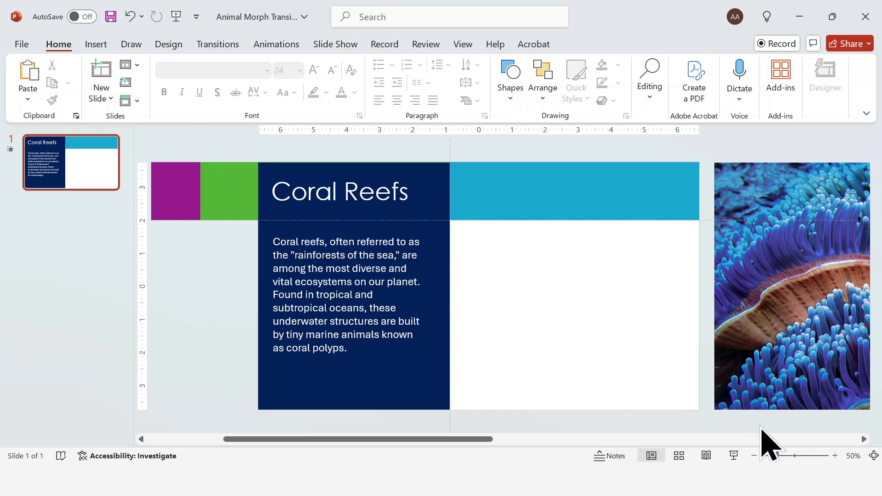
Step: Insert a coral icon from the stock icons and place it at the navy panel's bottom-left
drag(776, 455, 782, 456)
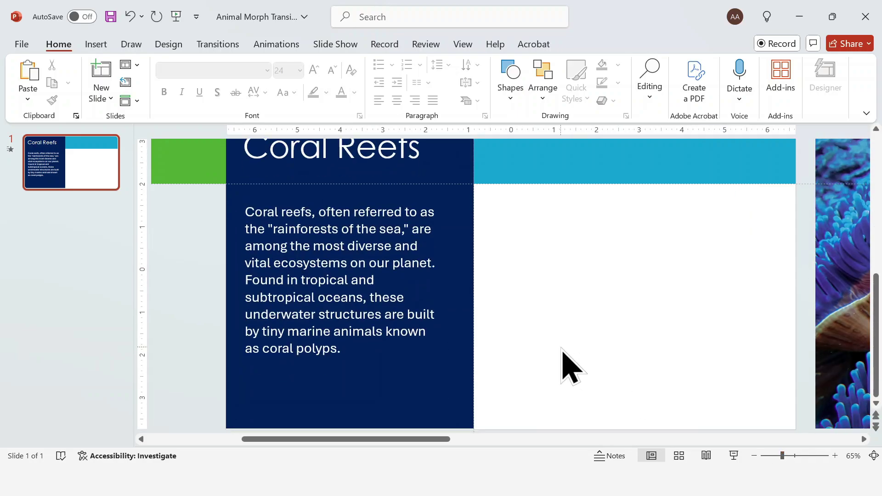
click(97, 45)
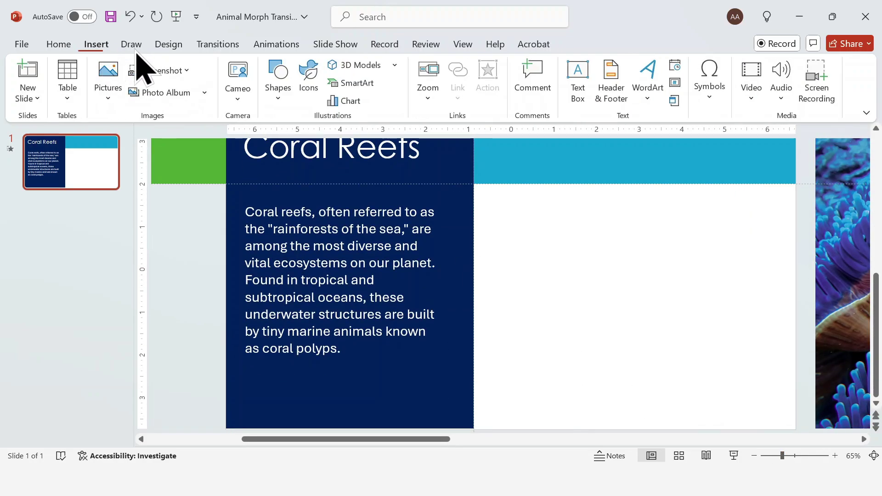
click(309, 88)
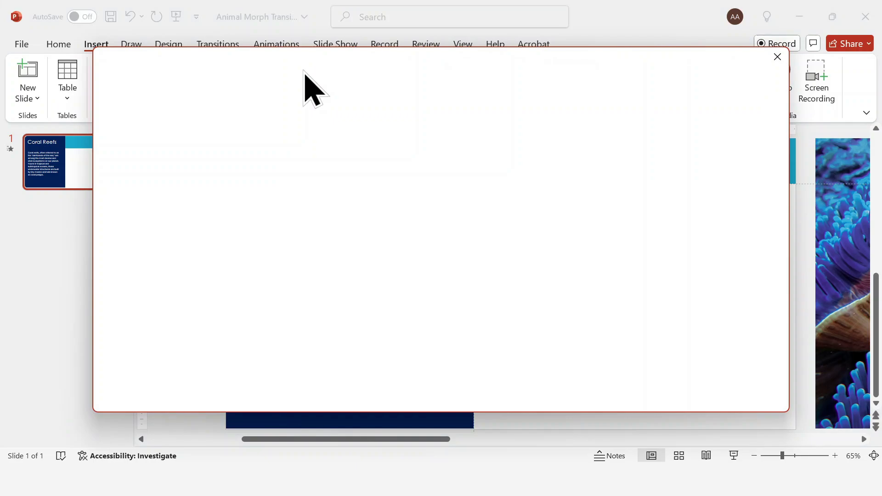
text(coral)
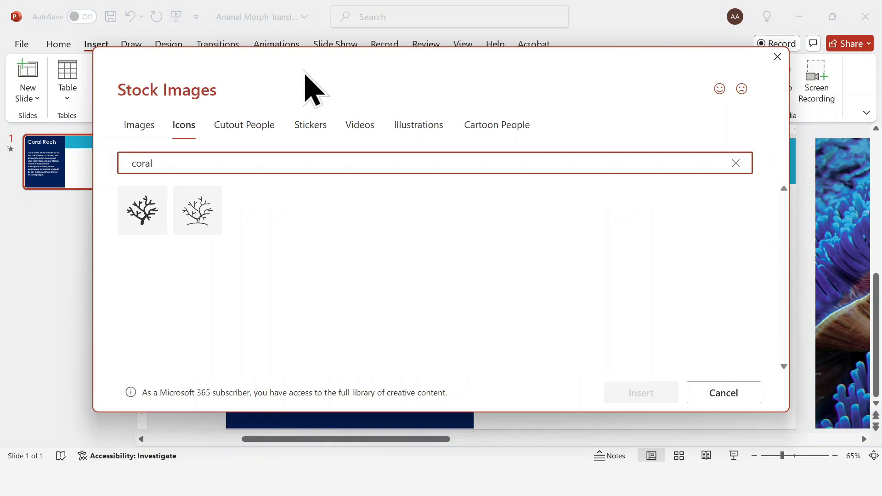
click(155, 227)
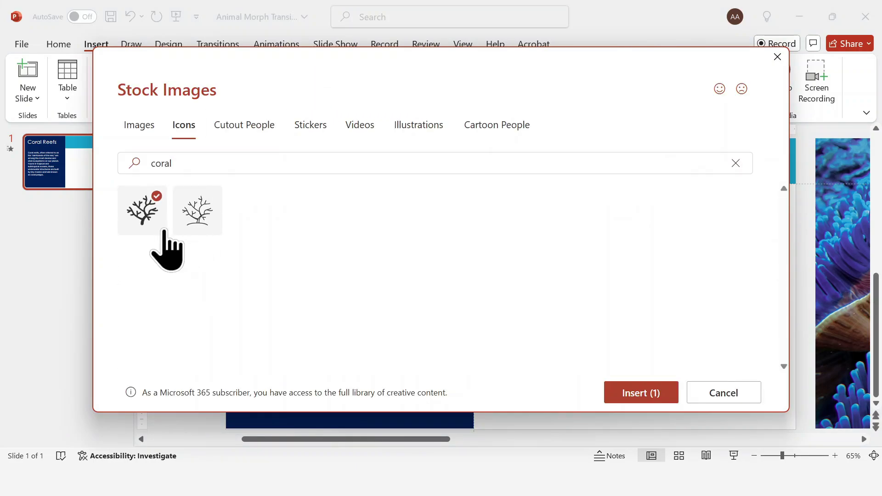
click(633, 394)
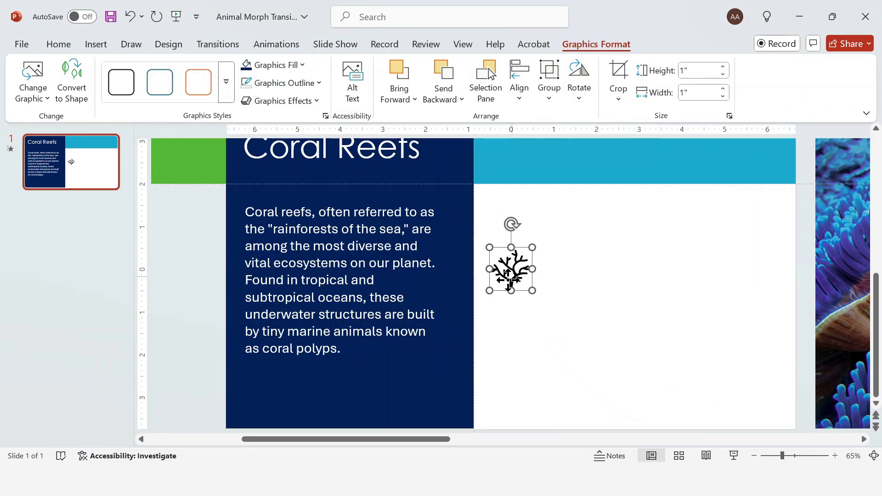
drag(509, 279, 266, 408)
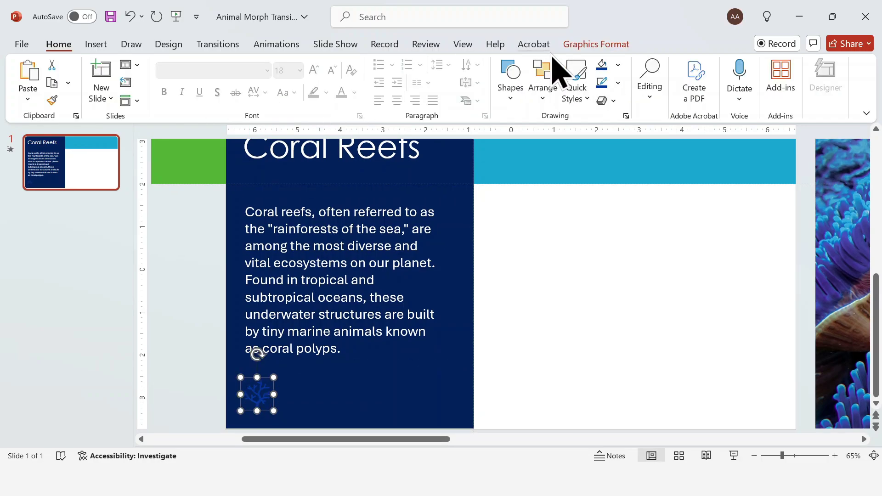
Step: Recolour the coral icon a bright custom blue (#004BE2)
click(588, 46)
click(289, 67)
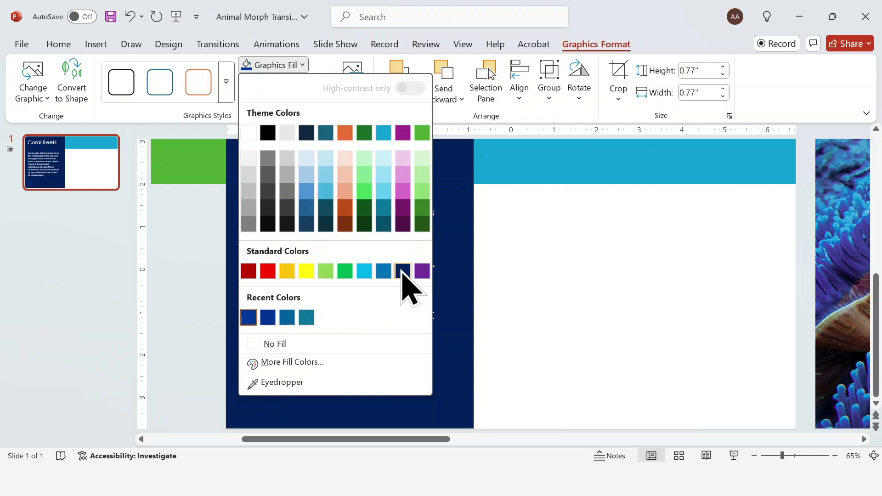
click(403, 271)
click(302, 66)
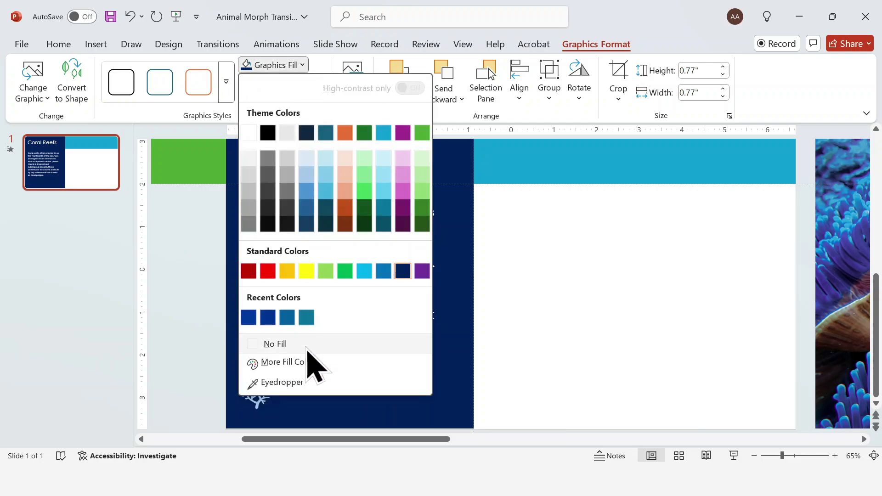
click(308, 363)
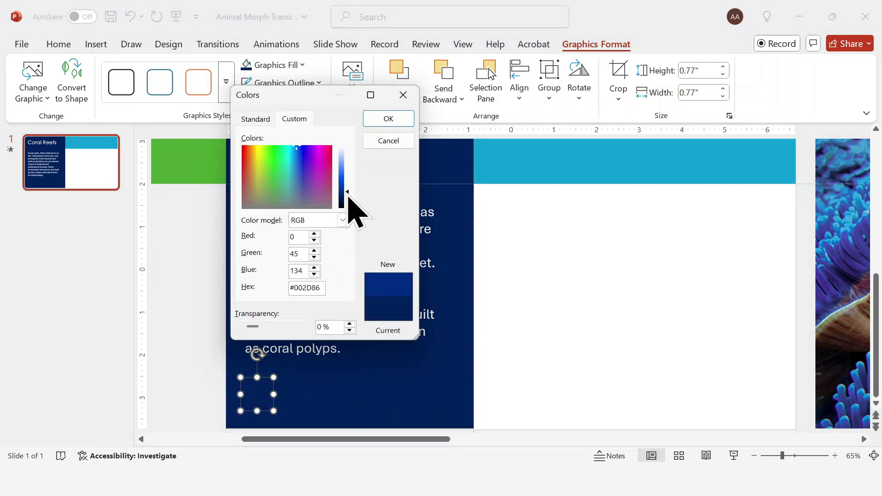
drag(347, 192, 347, 181)
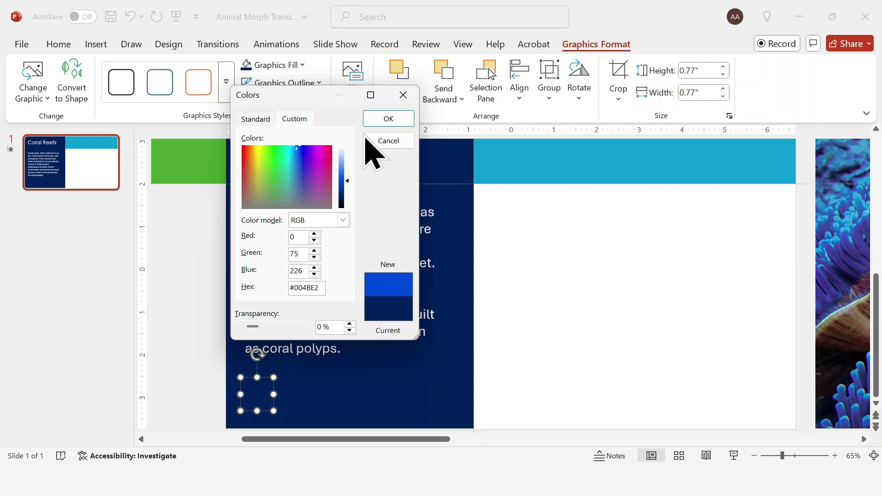
click(378, 121)
click(95, 44)
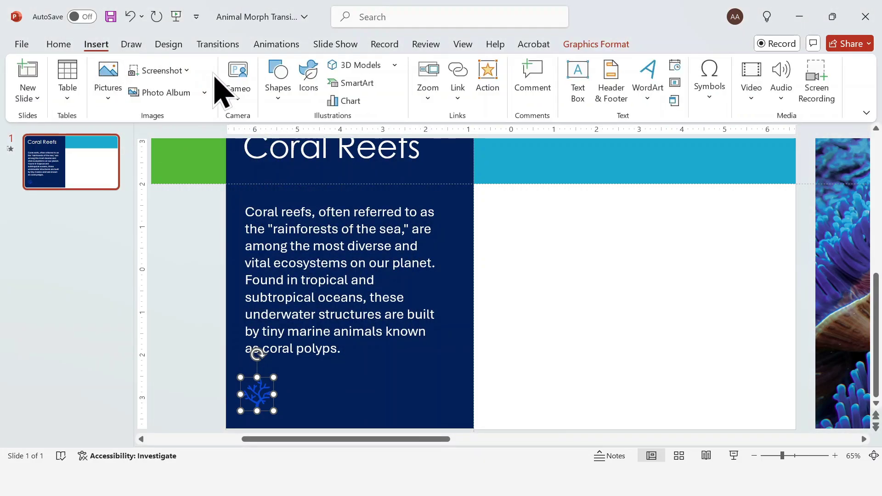
Step: Draw a short vertical divider line beside the coral icon, coloured the same blue
click(278, 82)
click(290, 138)
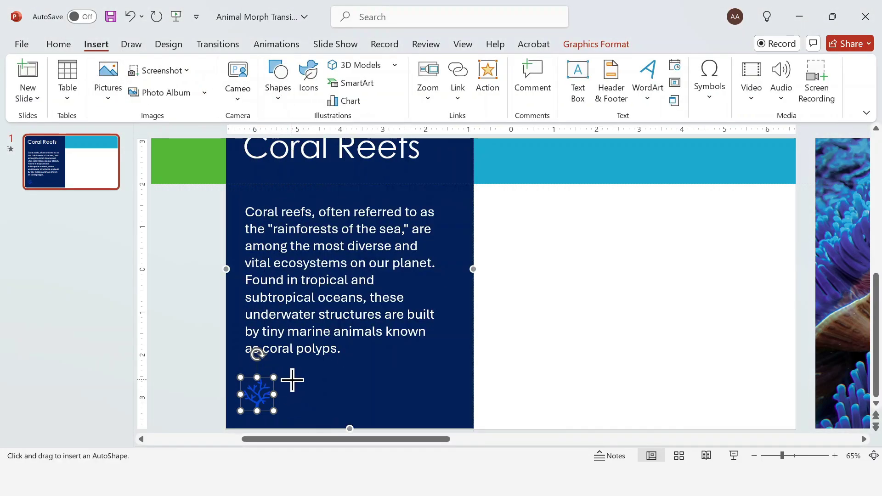
drag(293, 407, 292, 407)
click(349, 83)
click(324, 331)
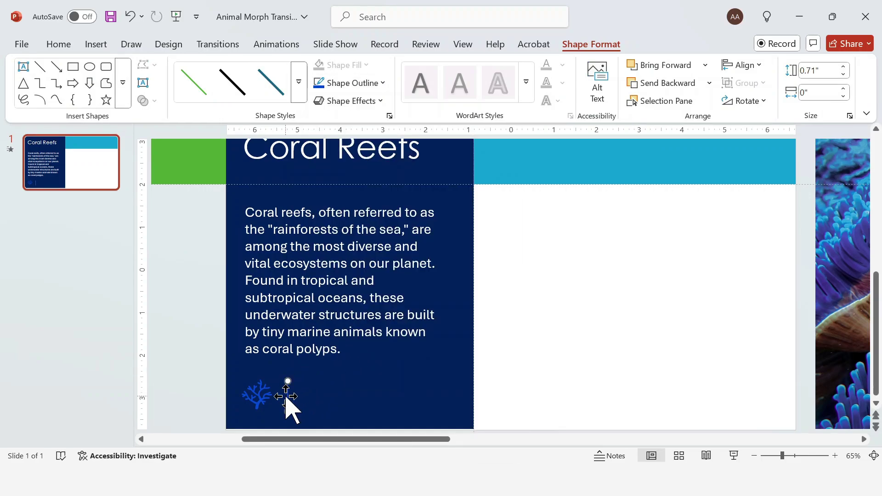
Step: Add a bold blue 24 pt 'Lungs of The Earth' caption right of the divider
click(96, 44)
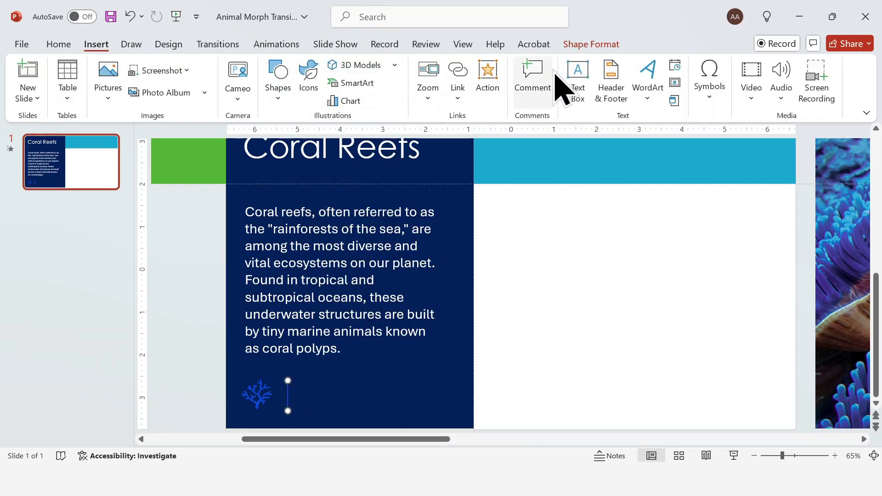
click(577, 83)
drag(316, 396, 447, 413)
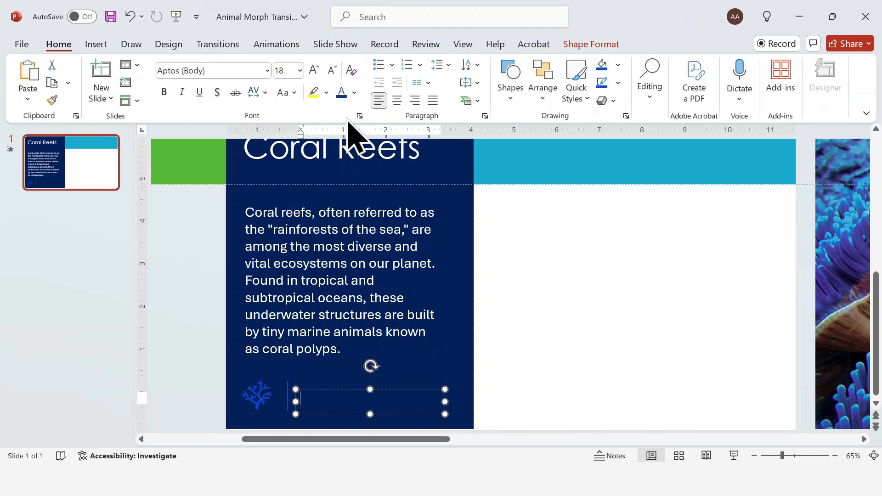
click(353, 92)
click(348, 347)
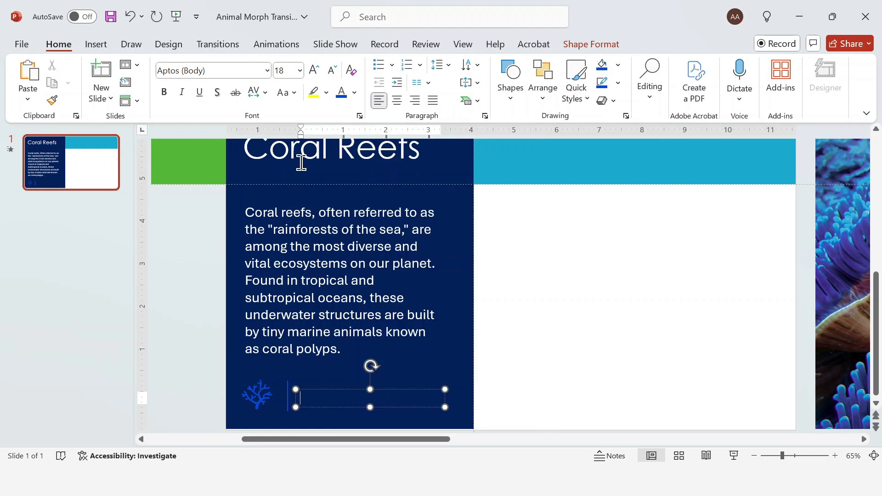
click(286, 70)
text(24)
key(Return)
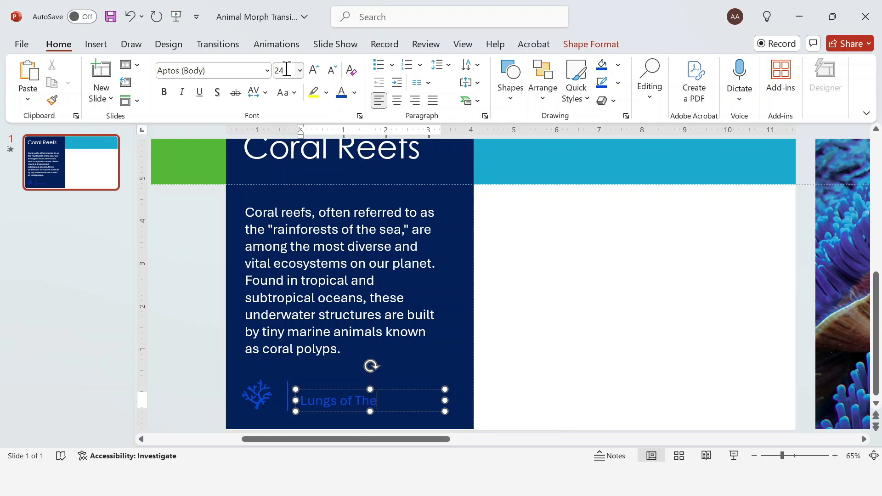
click(388, 389)
drag(388, 389, 388, 385)
key(ctrl+b)
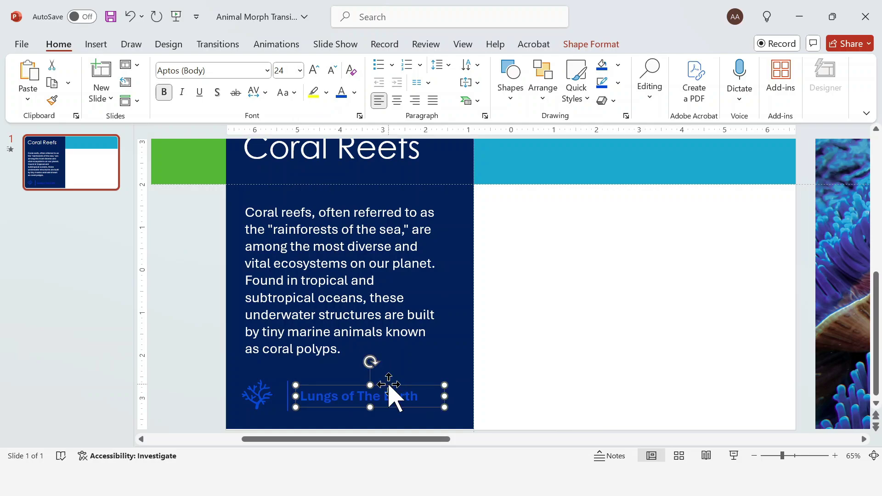
Step: Align the coral icon and caption along their middles
drag(504, 359, 209, 420)
click(643, 44)
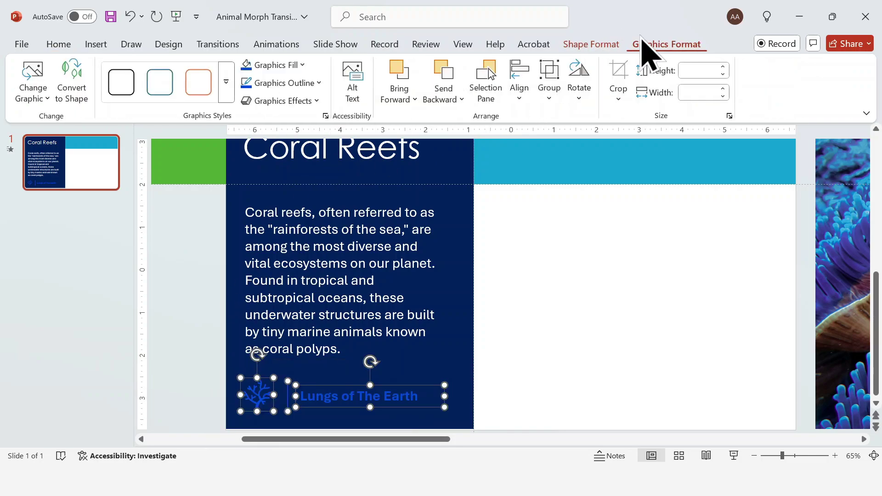
click(519, 89)
click(542, 202)
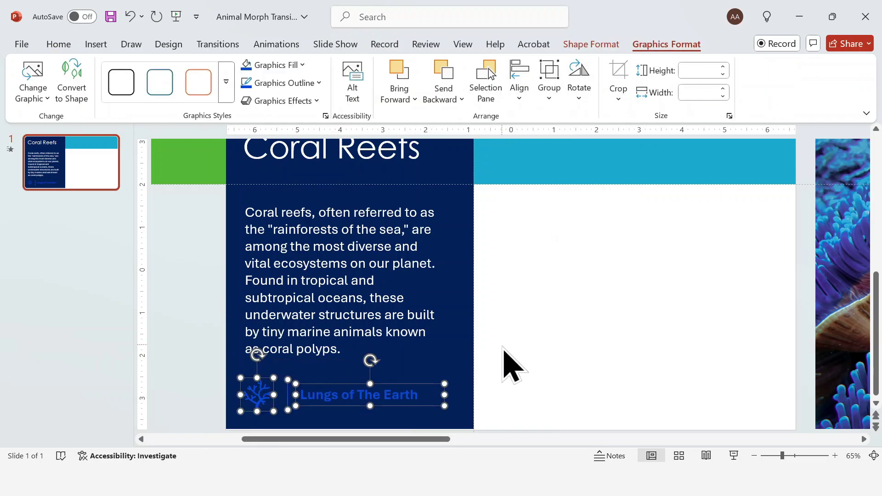
click(502, 368)
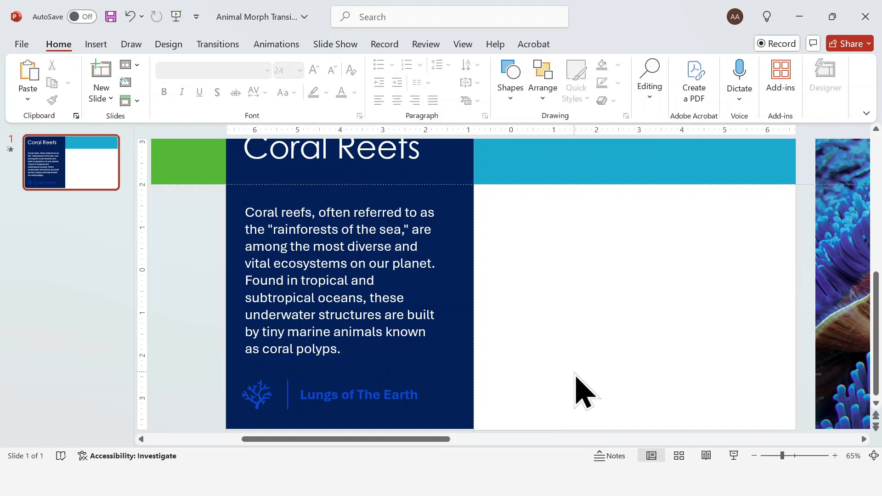
Step: Group the navy Coral Reefs panel with its title, paragraph, icon and caption into one card
click(754, 455)
click(754, 456)
click(754, 456)
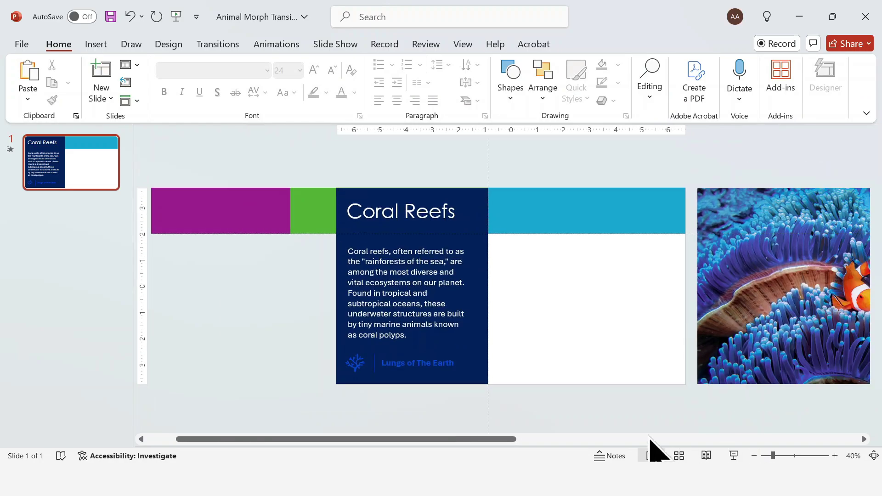
click(478, 379)
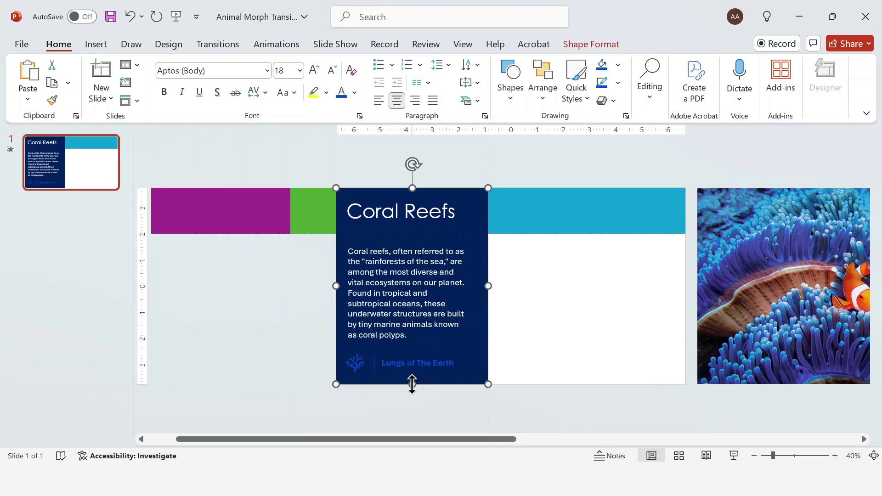
click(522, 408)
drag(513, 392, 319, 167)
key(ctrl+g)
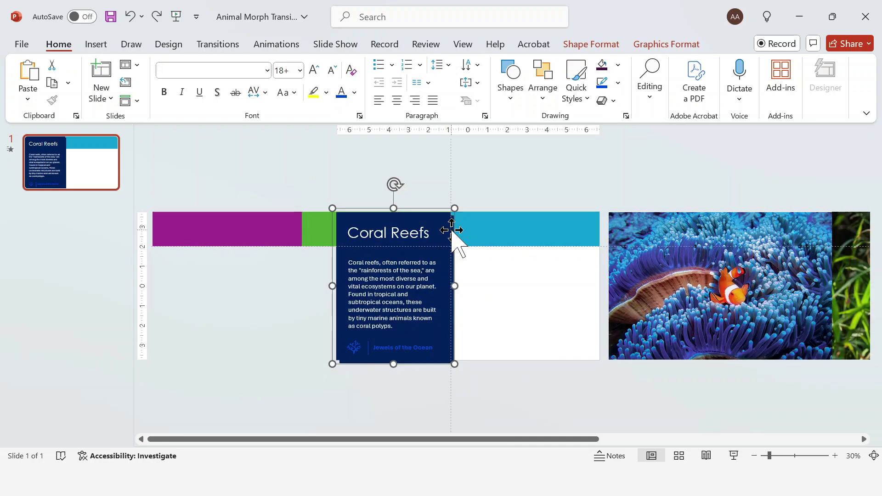
Step: Copy the card below the slide and snap it flush under the original
drag(445, 221, 444, 361)
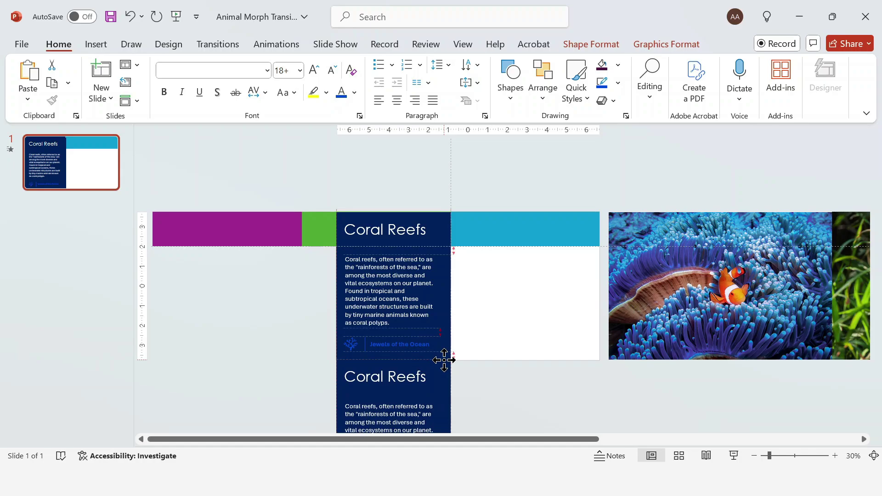
scroll(444, 361, down, 1)
drag(452, 310, 453, 299)
Step: Fill the middle panel dark green and the bottom panel purple
click(449, 222)
click(449, 222)
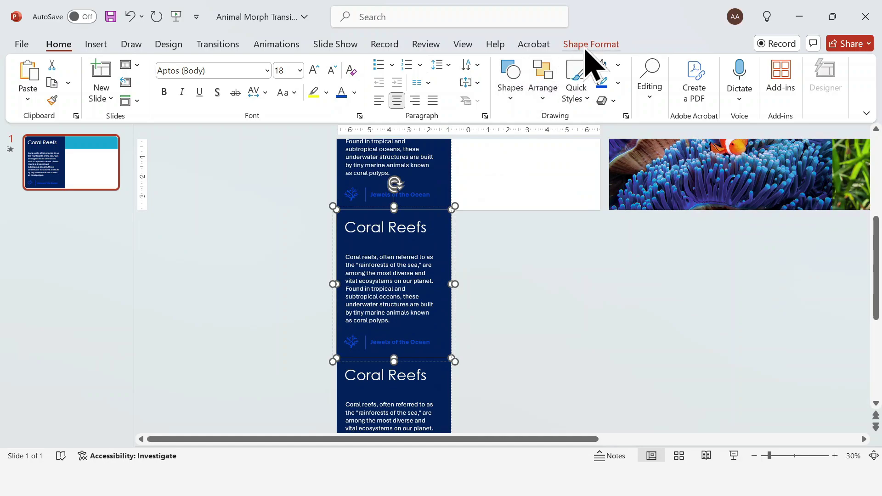
click(586, 46)
click(349, 65)
click(489, 223)
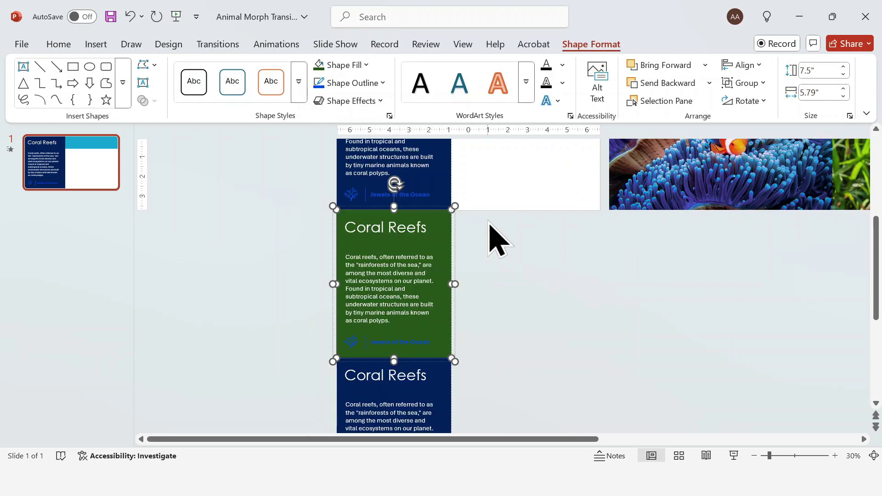
click(441, 370)
click(365, 65)
click(473, 222)
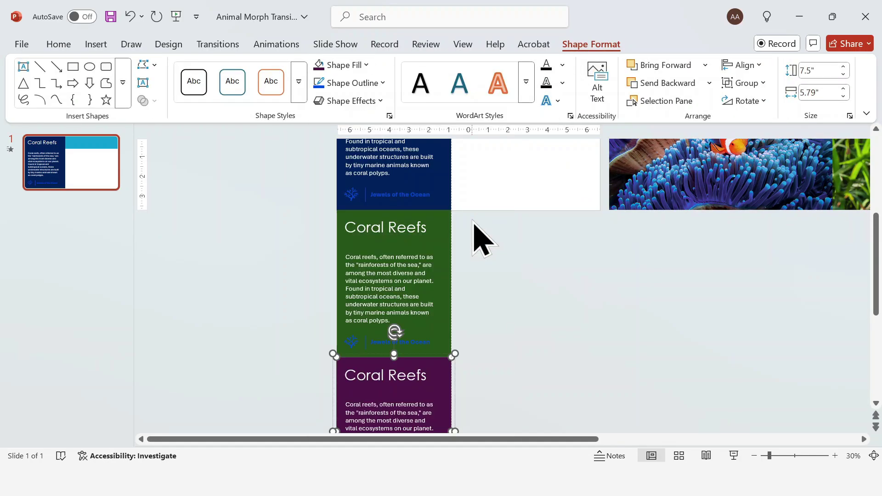
Step: Retitle the middle card 'Rainforests' and paste the rainforests paragraph over the coral text
click(473, 224)
triple_click(414, 228)
text(Rainforests)
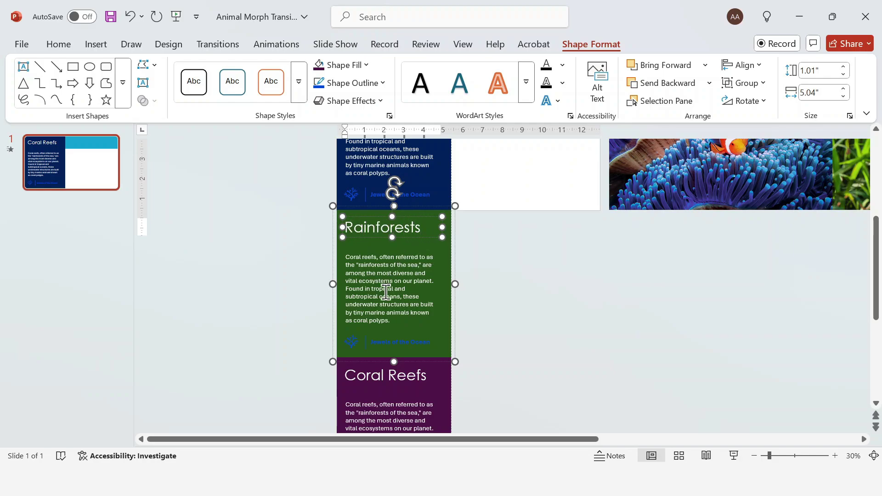
click(392, 322)
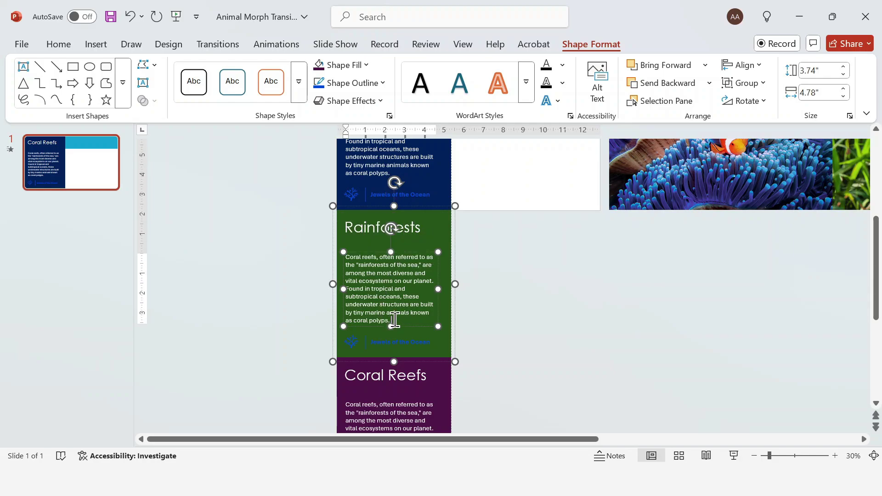
drag(395, 320, 344, 255)
right_click(373, 266)
click(469, 154)
Step: Colour the middle card's tagline text and divider line green
click(399, 344)
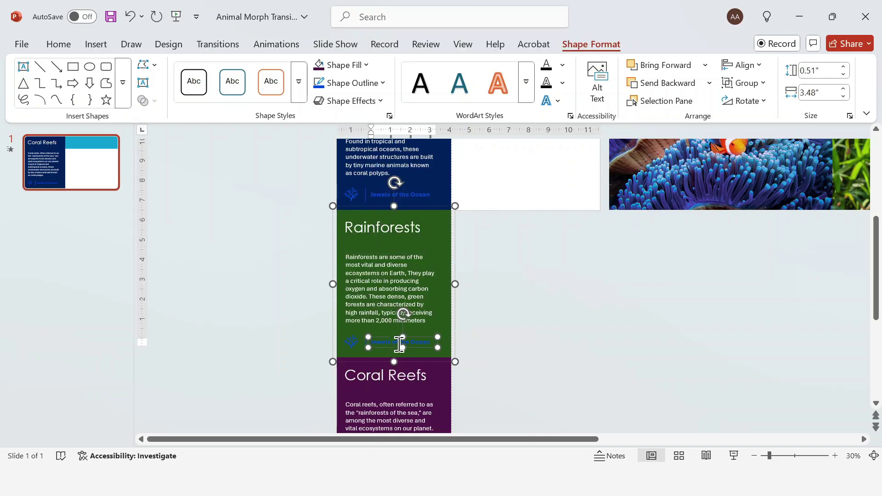
triple_click(399, 345)
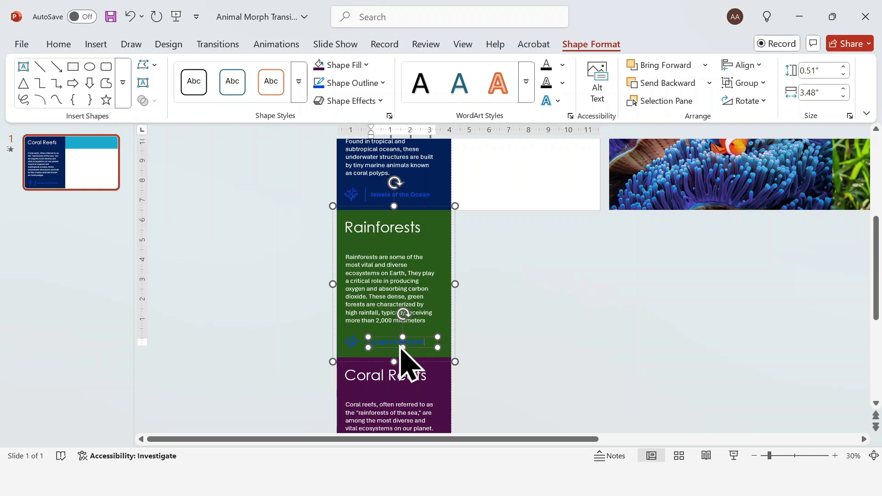
click(416, 349)
click(562, 65)
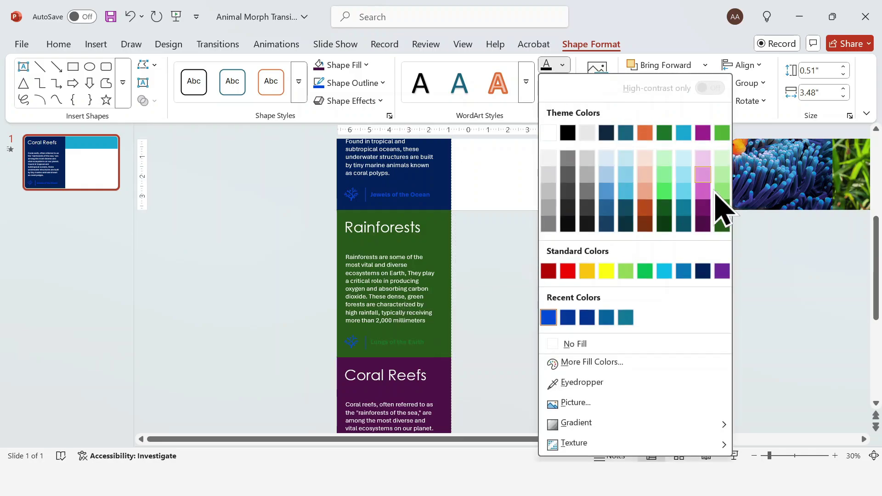
click(727, 139)
click(367, 350)
scroll(367, 351, up, 3)
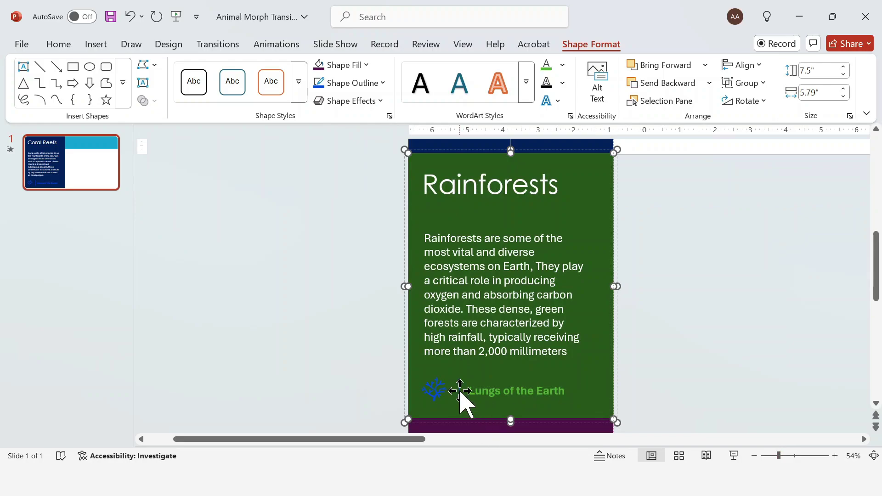
click(365, 344)
click(363, 83)
click(495, 144)
Step: Replace the middle card's coral icon with a tree icon and fill it green
click(436, 389)
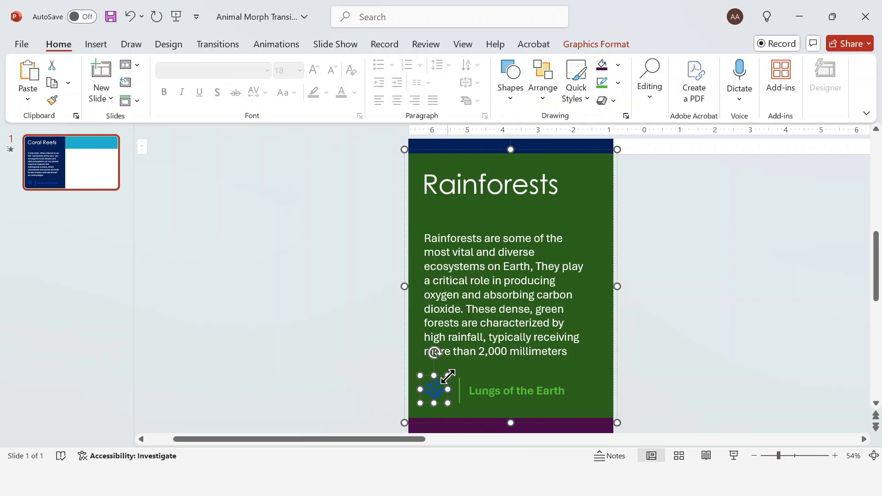
right_click(449, 374)
mouse_move(537, 158)
click(675, 215)
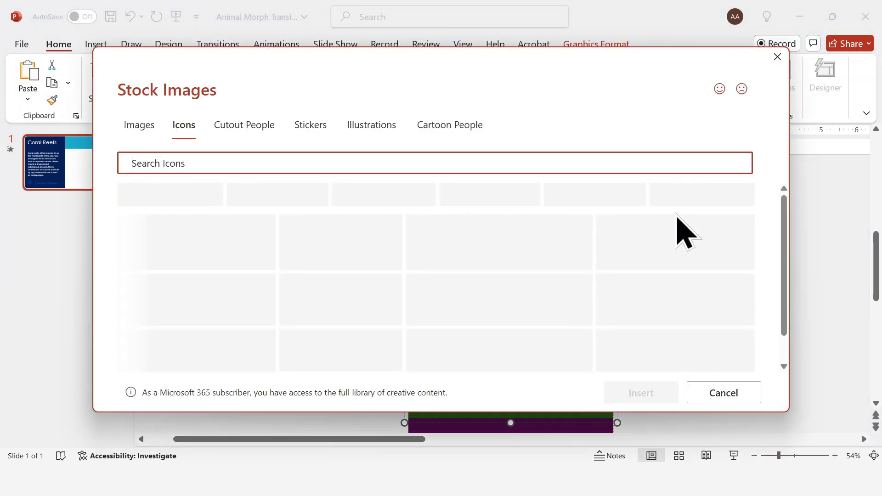
text(fores)
key(BackSpace)
key(BackSpace)
key(BackSpace)
key(BackSpace)
key(BackSpace)
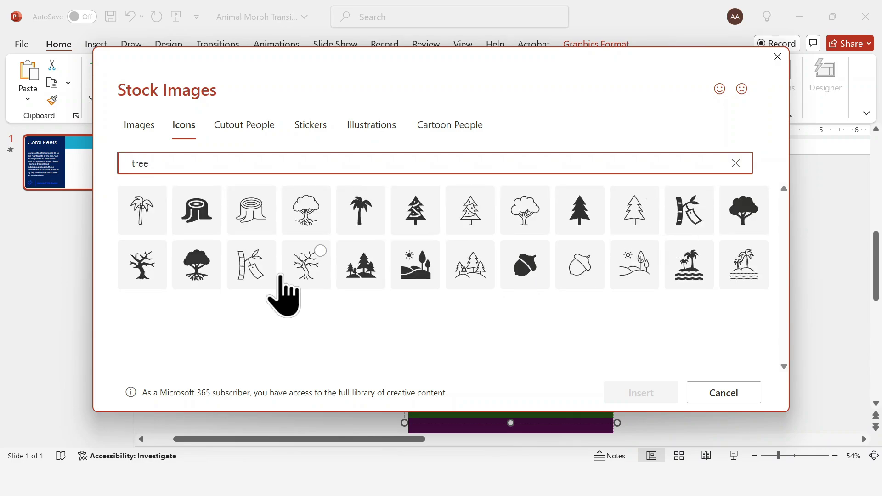
click(202, 265)
click(638, 391)
click(618, 65)
click(606, 257)
click(780, 140)
scroll(729, 359, down, 5)
Step: Retitle the bottom panel 'Mountains' and paste the Mountains paragraph over its body text
triple_click(537, 207)
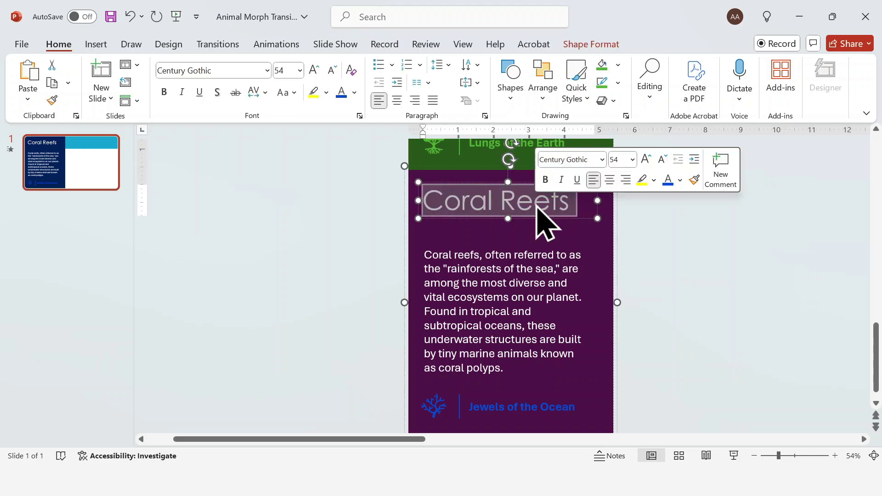
text(Mountains)
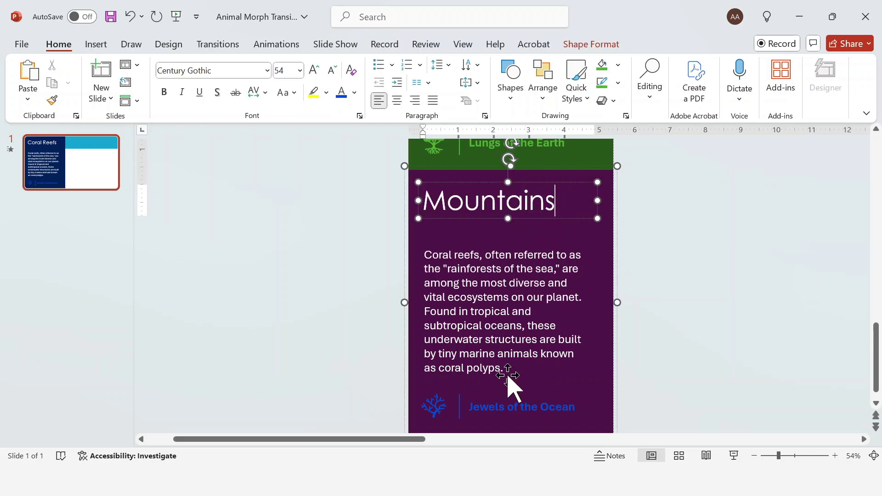
triple_click(431, 256)
text(Mountains, are some of the and influential features of our planet's landscape. They are formed through geological processes such as tectonic plate movements Volcanoes, and erosion, and they play a crucial role in shaping the environment.)
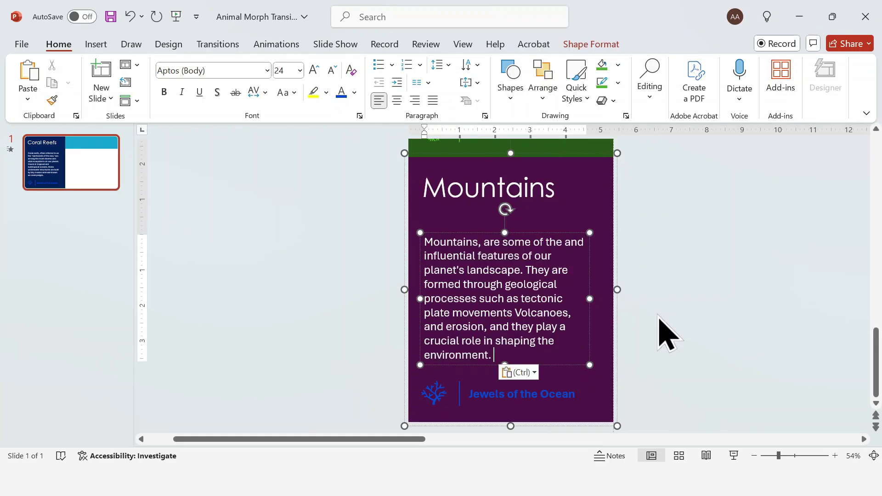
Step: Replace the tagline with 'Backbone of the Earth' and make it and the divider line purple
triple_click(484, 395)
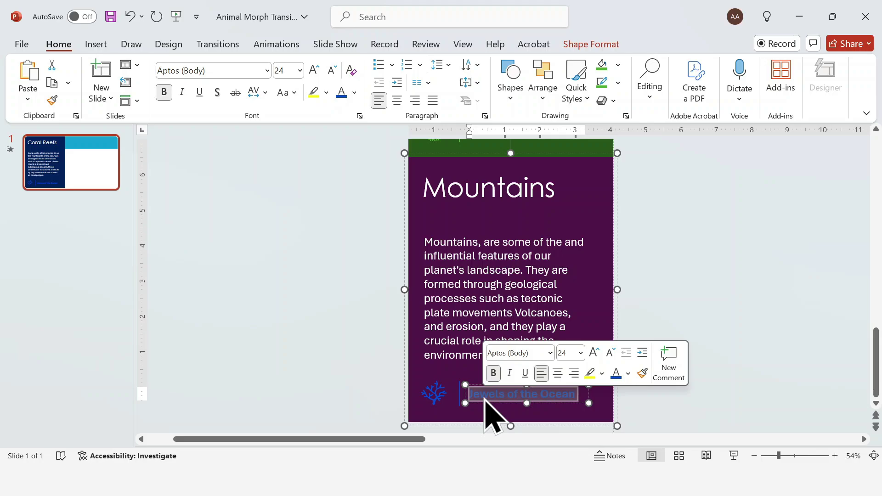
text(Backbone of the Earth)
drag(469, 394, 596, 399)
click(354, 93)
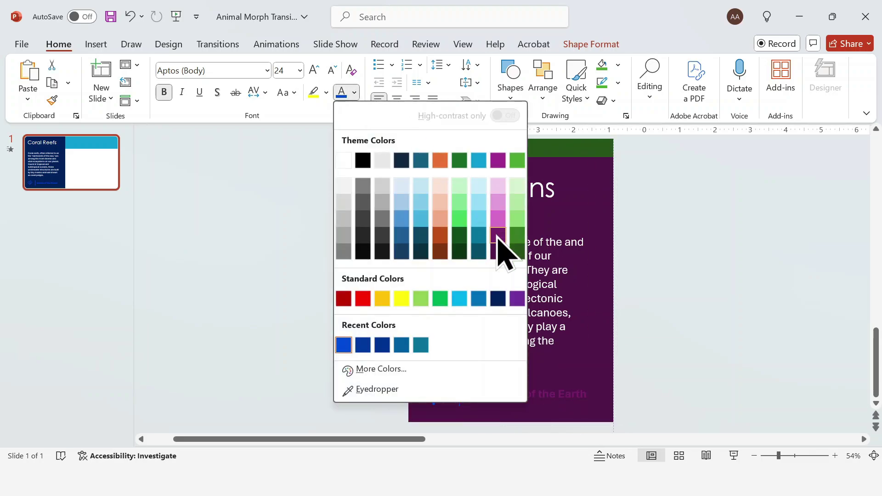
click(498, 160)
click(460, 395)
click(618, 82)
click(462, 384)
Step: Swap the coral icon for a mountain icon from the icon library and fill it purple
click(434, 392)
right_click(434, 392)
mouse_move(528, 157)
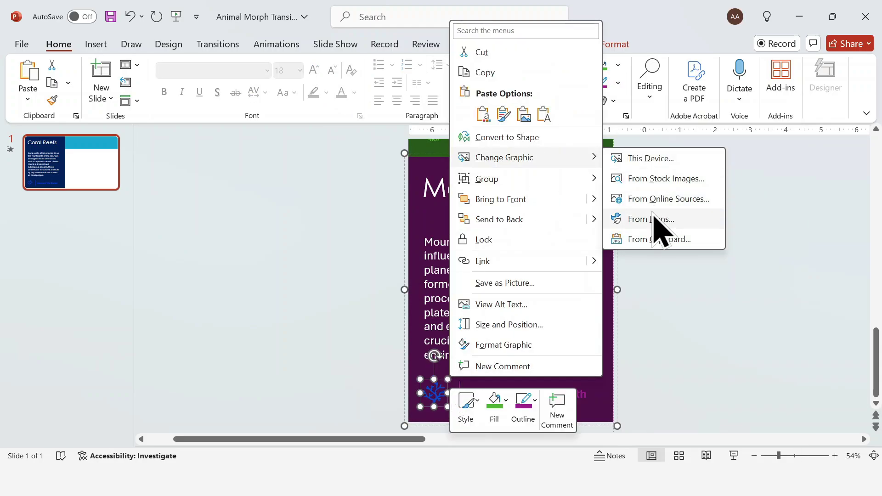
click(660, 219)
text(mountain)
click(266, 227)
click(641, 393)
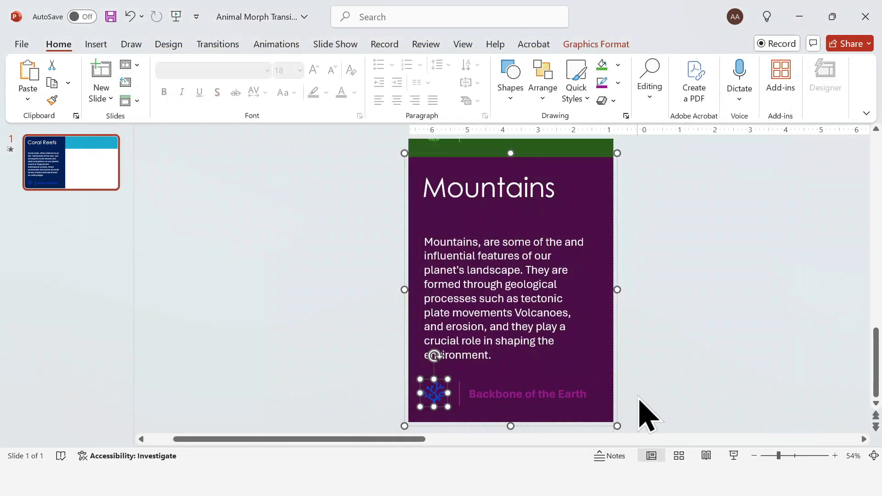
click(618, 65)
click(764, 148)
Step: Group the Mountains, Rainforests and Coral Reefs panels together with Ctrl+G
drag(778, 455, 764, 456)
click(576, 282)
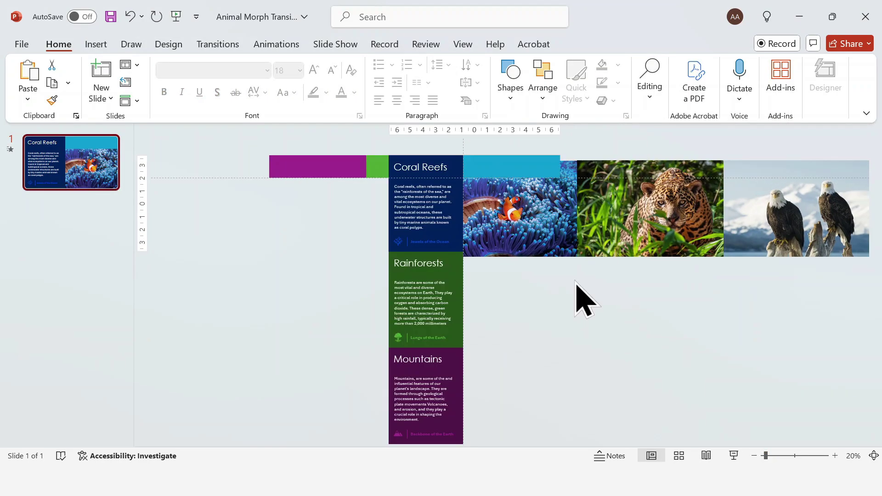
scroll(470, 386, down, 1)
click(459, 402)
shift+click(455, 327)
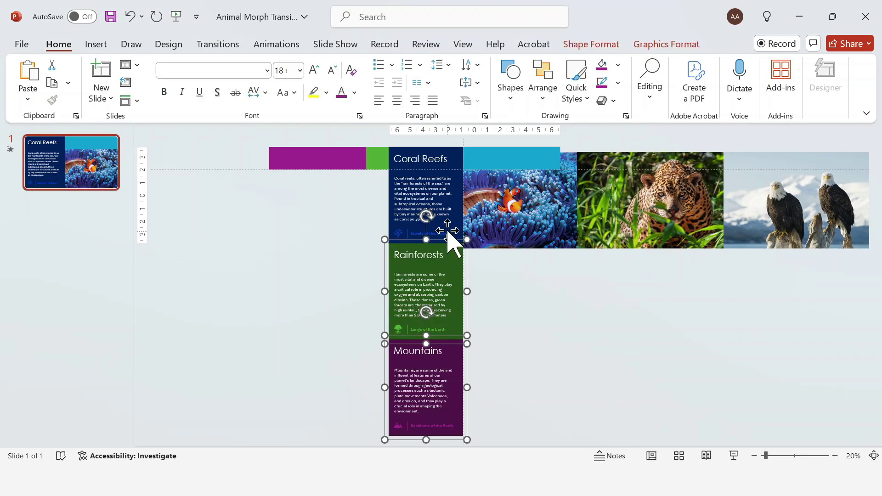
shift+click(449, 236)
key(ctrl+g)
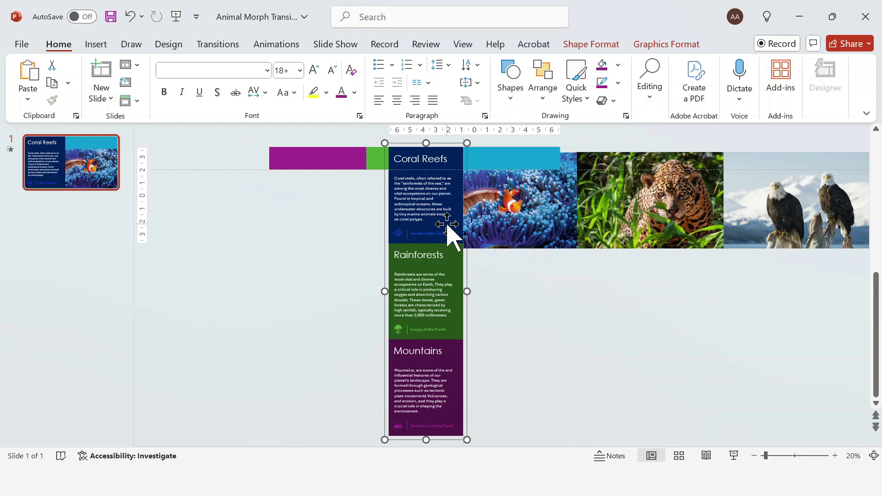
Step: Duplicate the slide, then move panels up, pictures left and bars right to centre Rainforests over the jaguar
click(106, 170)
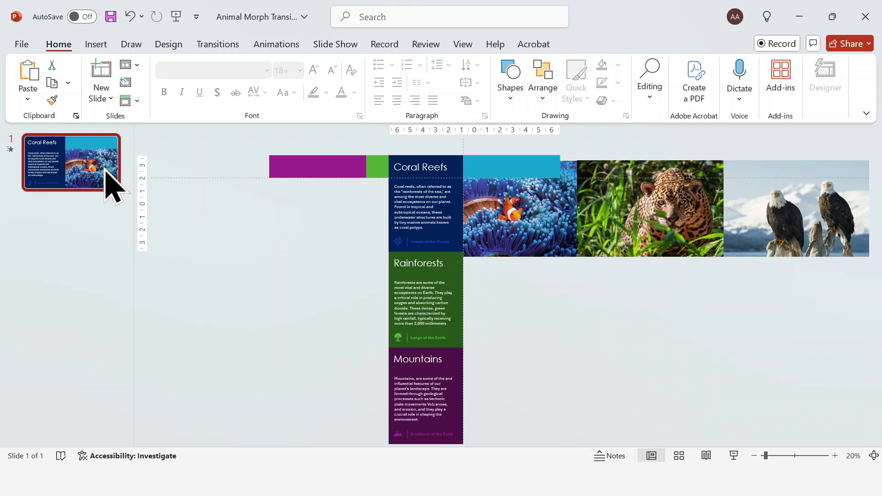
key(ctrl+d)
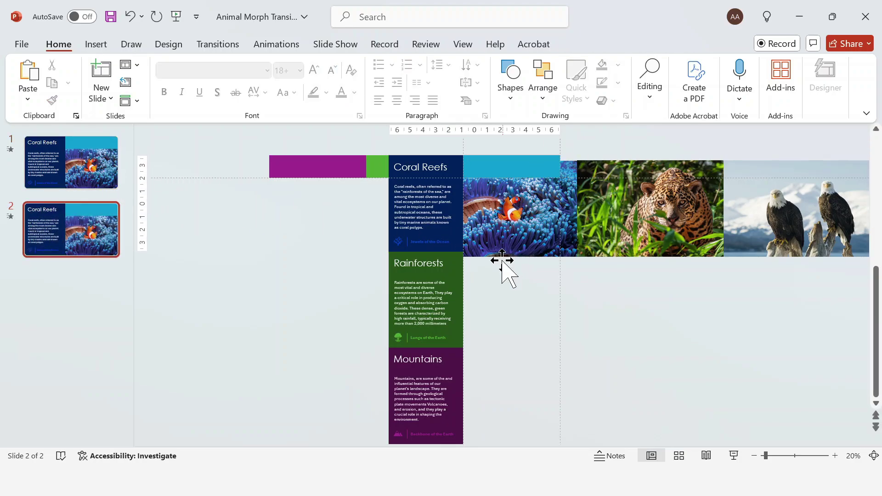
click(465, 388)
drag(464, 415, 491, 330)
click(633, 334)
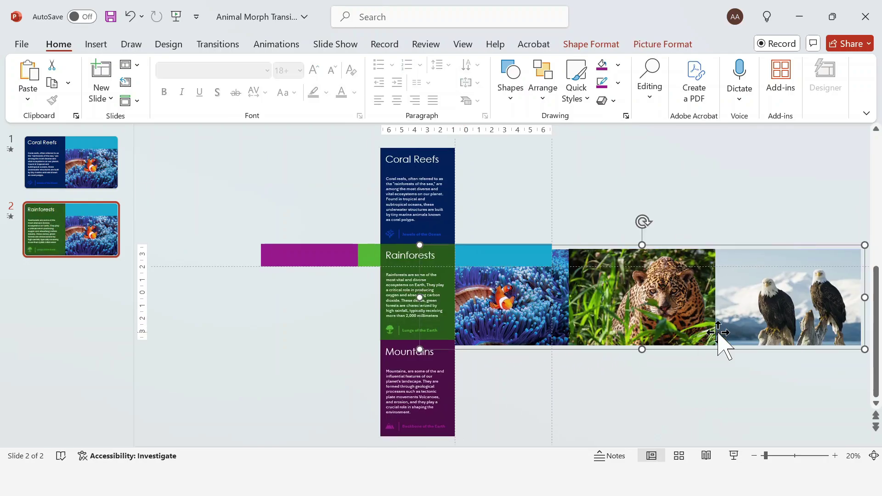
drag(730, 347, 602, 331)
click(358, 256)
drag(335, 252, 427, 254)
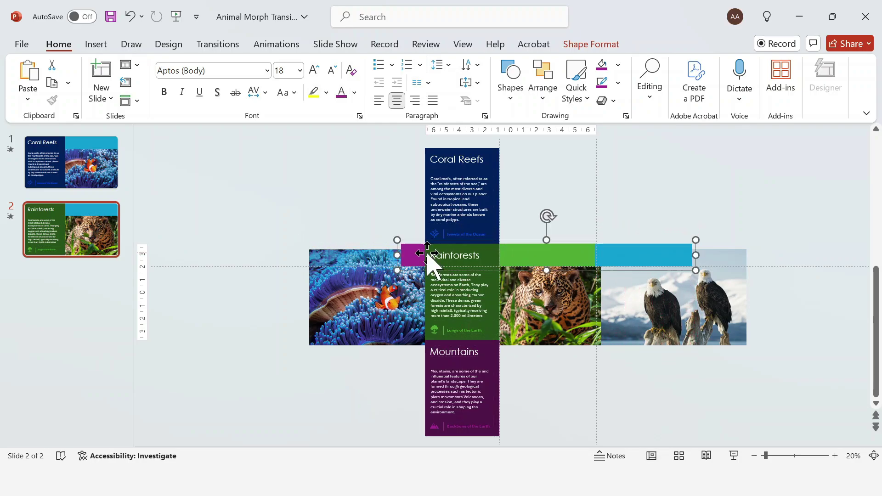
Step: Duplicate slide 2, then shift pictures left, bars right and panels up so Mountains aligns with the eagles and purple bar
click(110, 237)
key(ctrl+d)
drag(689, 301, 588, 300)
click(547, 258)
drag(547, 258, 628, 261)
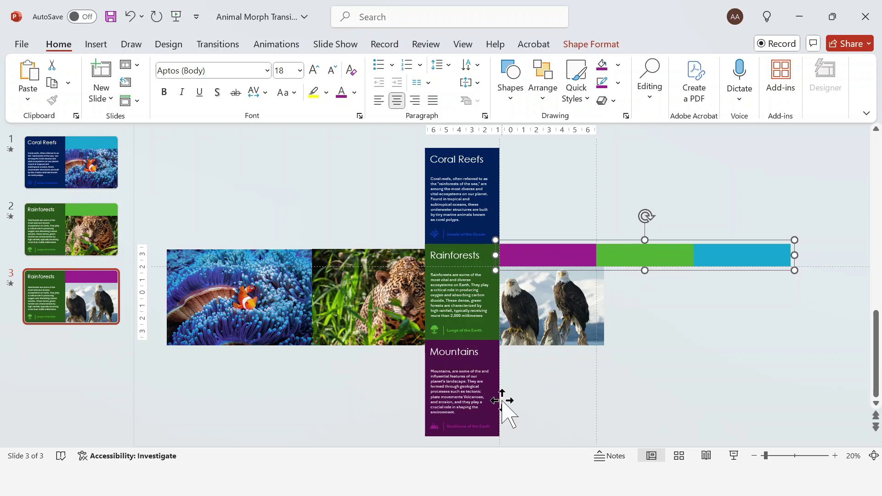
drag(501, 402, 495, 320)
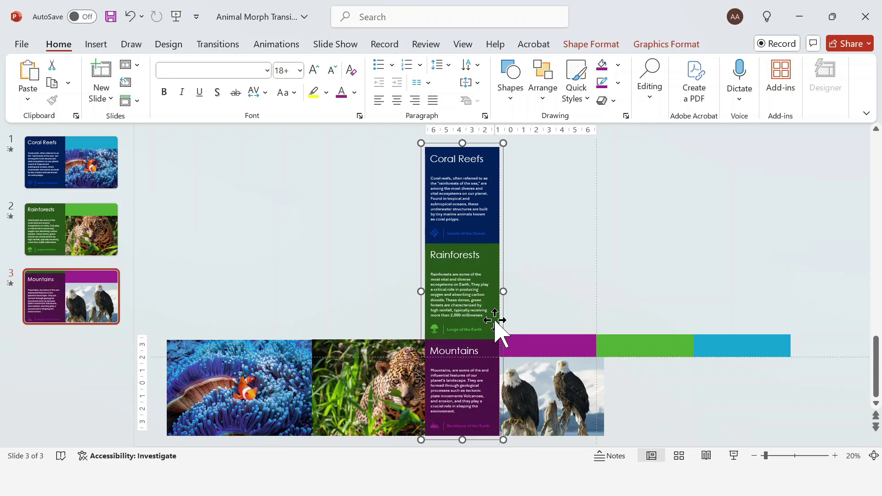
click(531, 311)
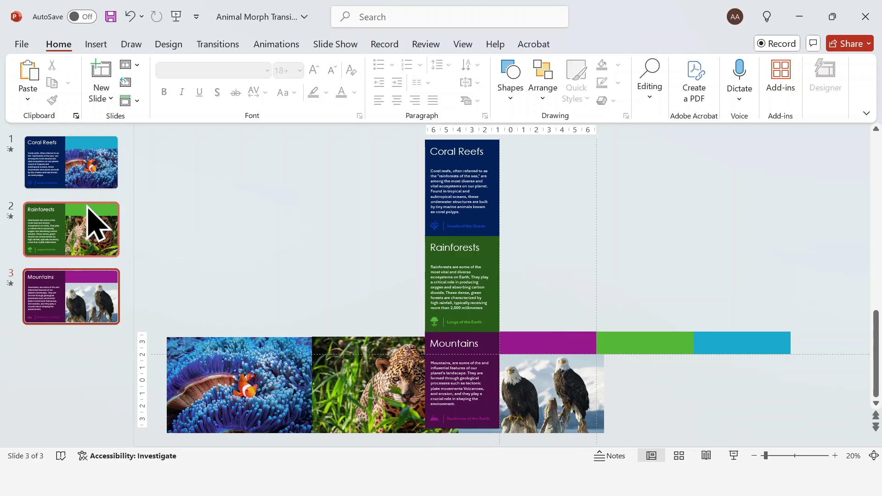
Step: Select all three slides to view their Morph transition settings
shift+click(93, 167)
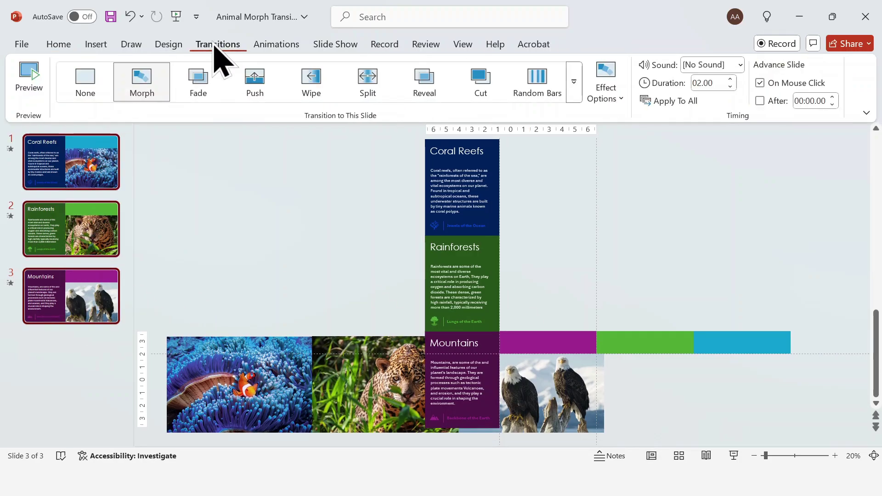